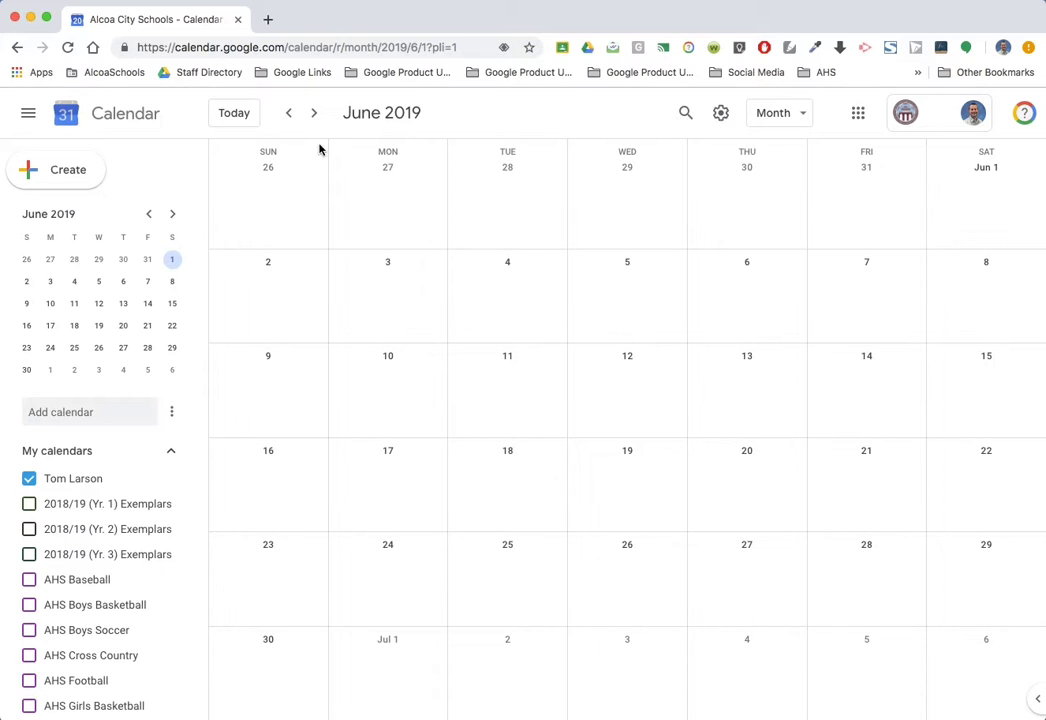
Step: Start a new event titled BBALL TOURNEY on Saturday, May 18, 2019
left_click(291, 114)
left_click(291, 113)
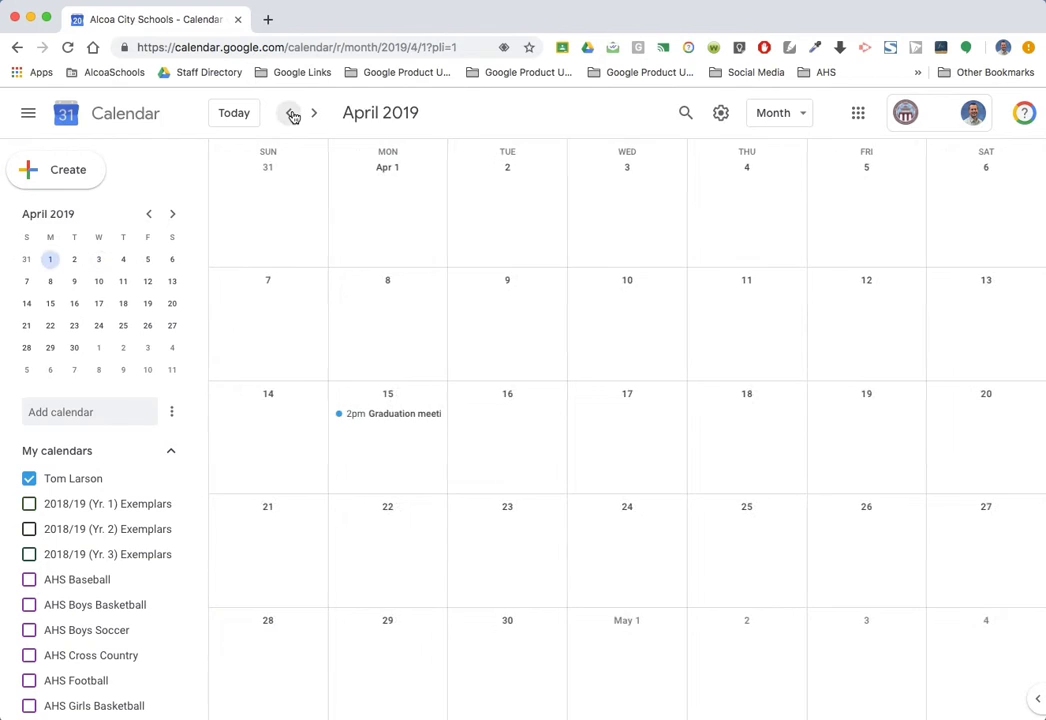
left_click(313, 113)
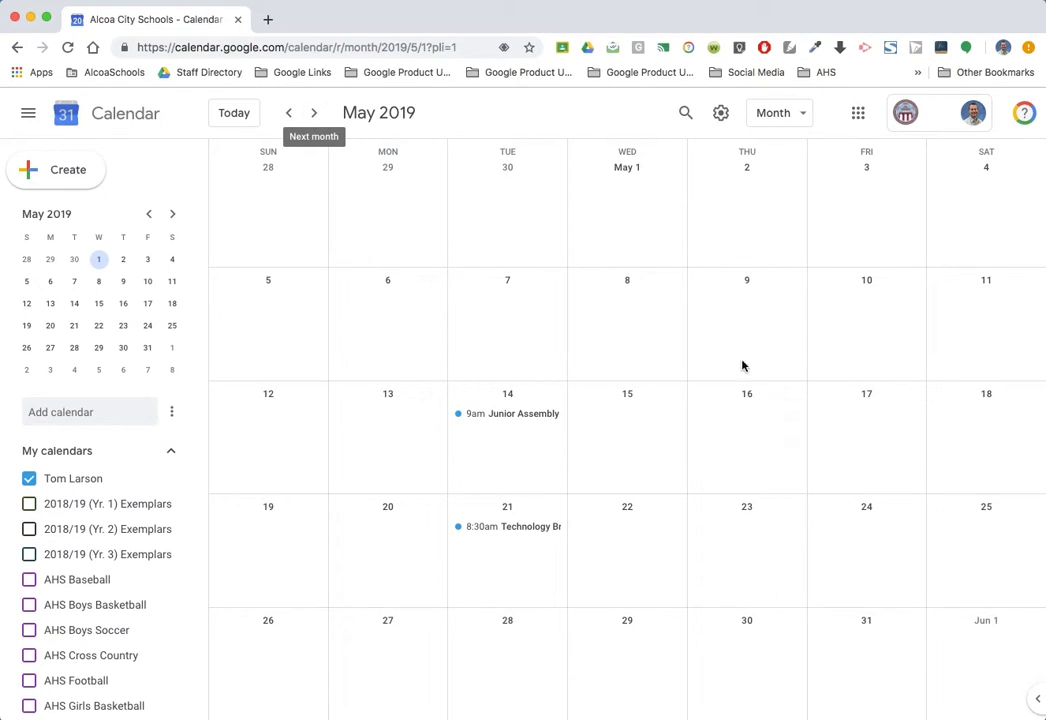
left_click(957, 447)
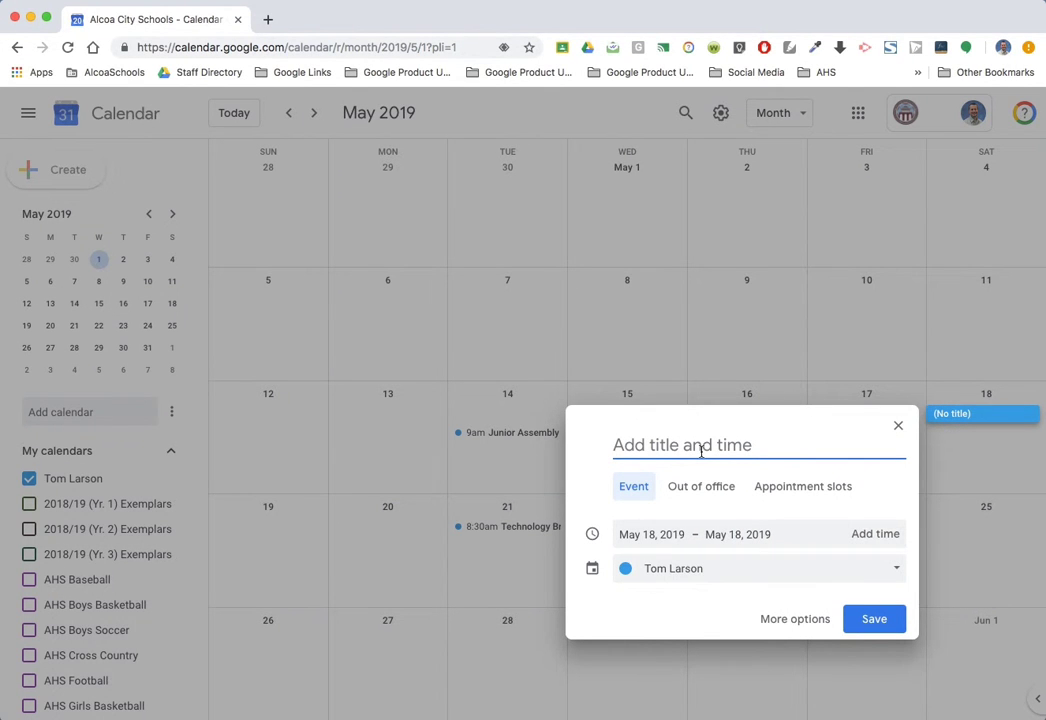
type("BBAll")
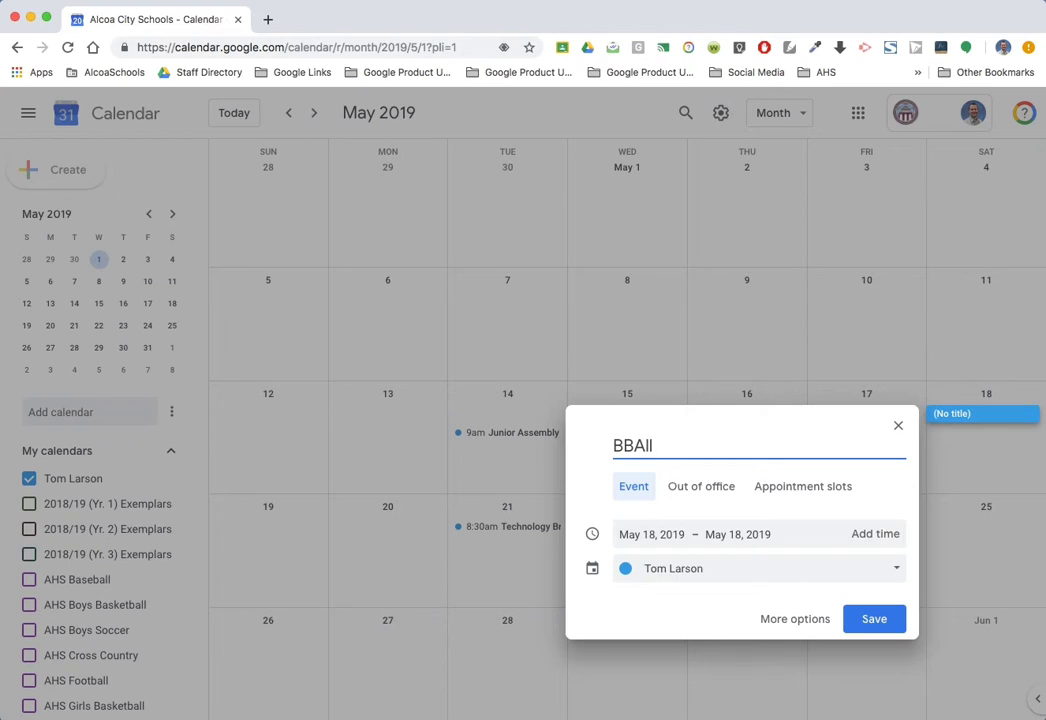
key("BackSpace")
key("BackSpace")
key("BackSpace")
type("LL TOURNEY")
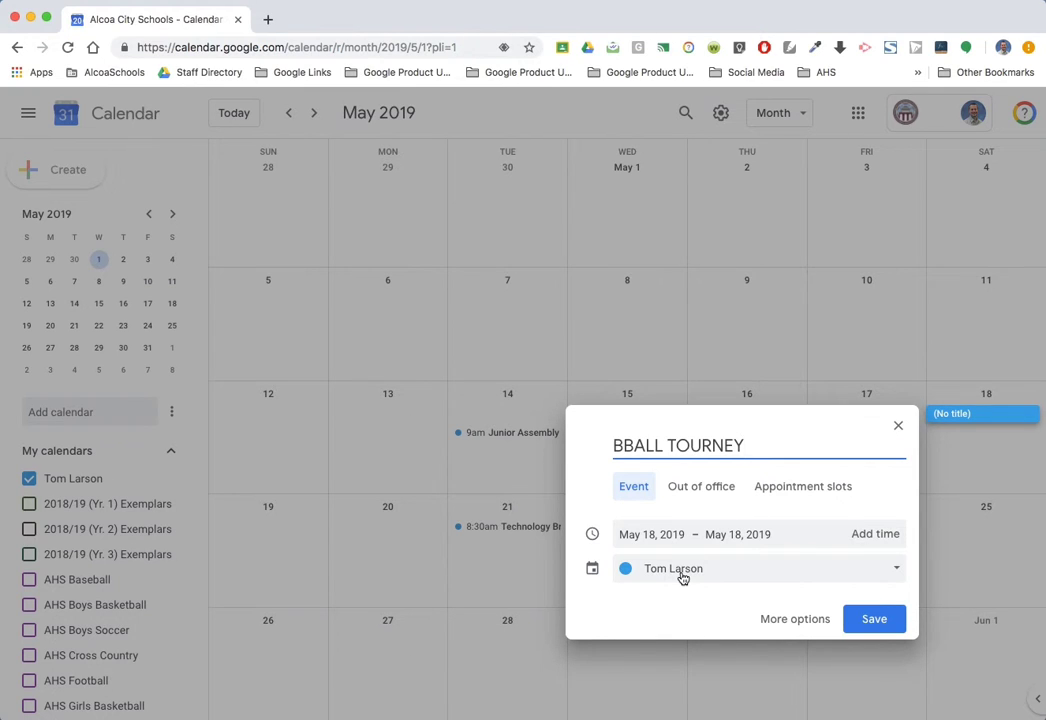
Step: Open the event's full options, turn off all-day, and set the time from 9:00am to 12:00pm
left_click(792, 621)
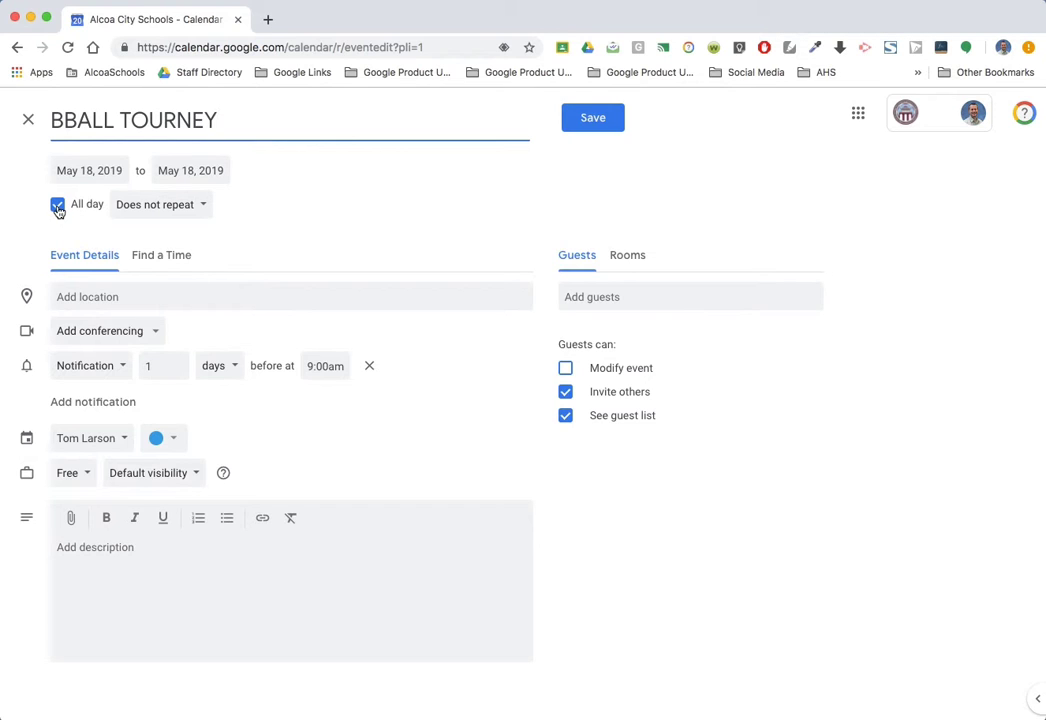
left_click(56, 208)
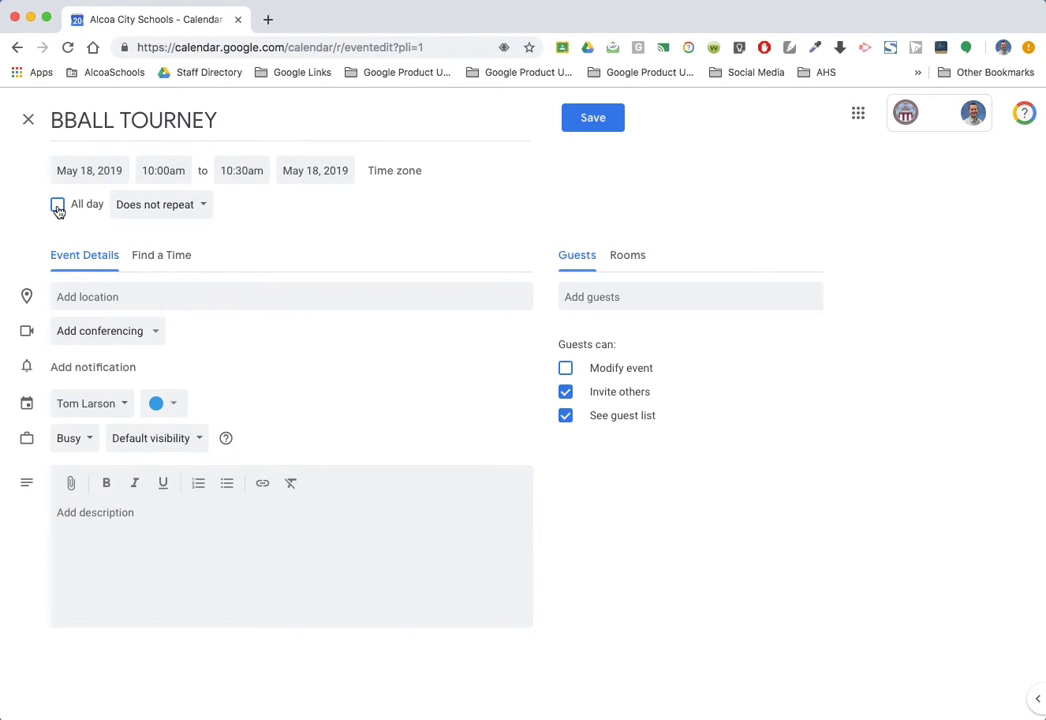
left_click(177, 171)
mouse_move(281, 268)
left_mouse_down()
mouse_move(282, 235)
mouse_move(280, 258)
left_mouse_up()
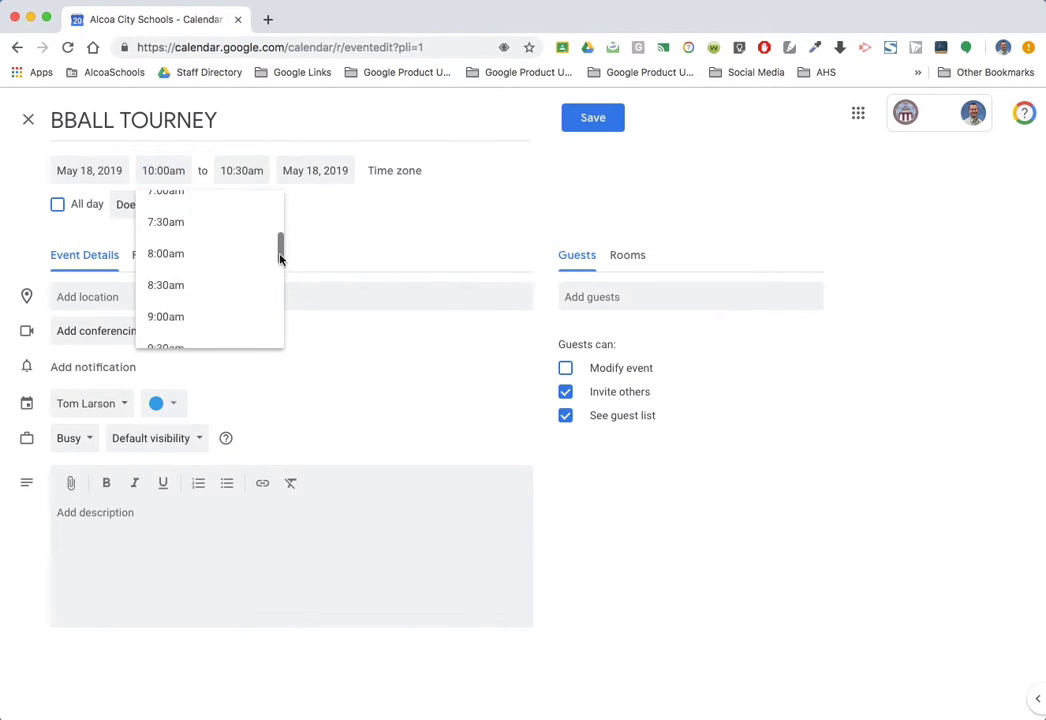
left_click(173, 318)
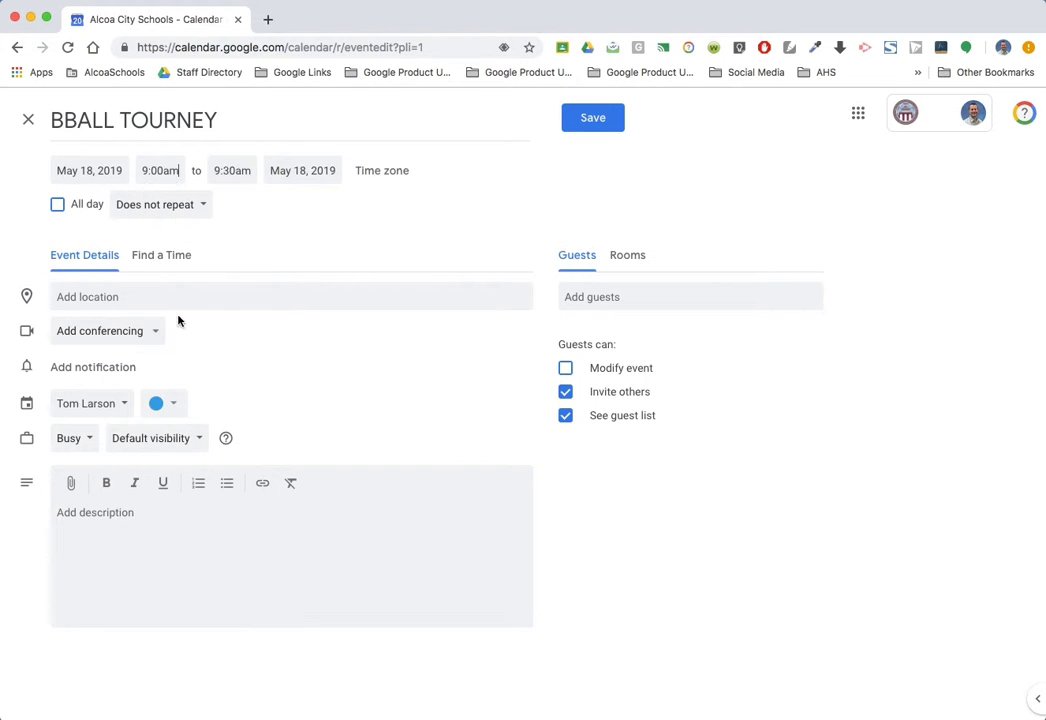
left_click(236, 170)
left_click_drag(350, 208, 353, 217)
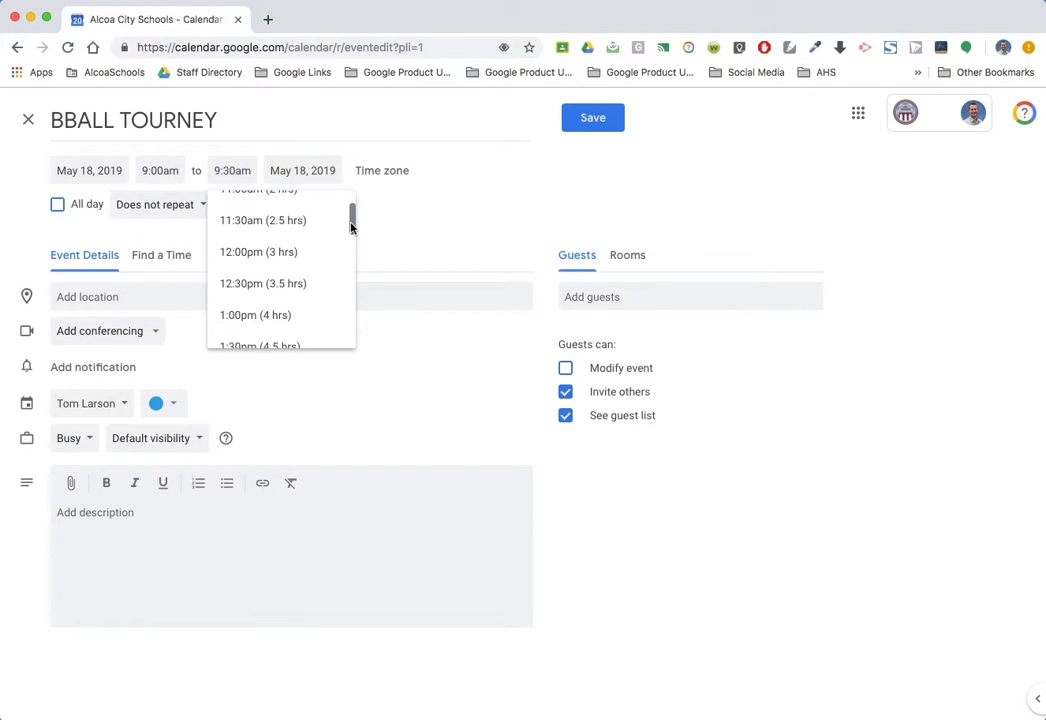
left_click(226, 226)
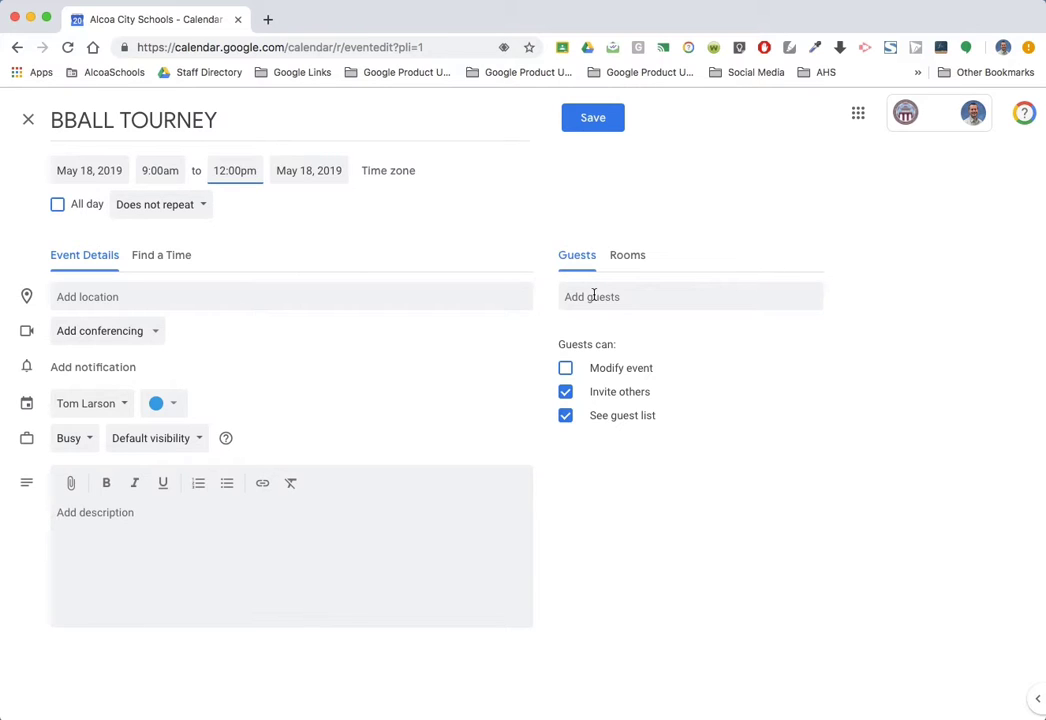
Step: Examine the AHS rooms that are available for the event's time slot
left_click(628, 258)
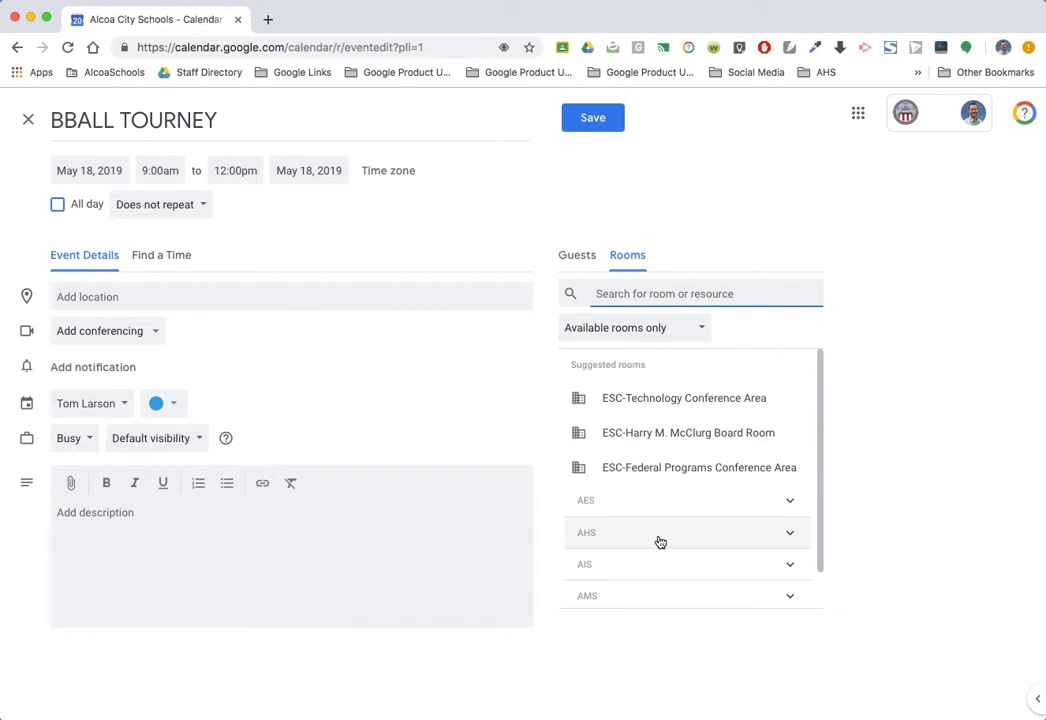
left_click(607, 540)
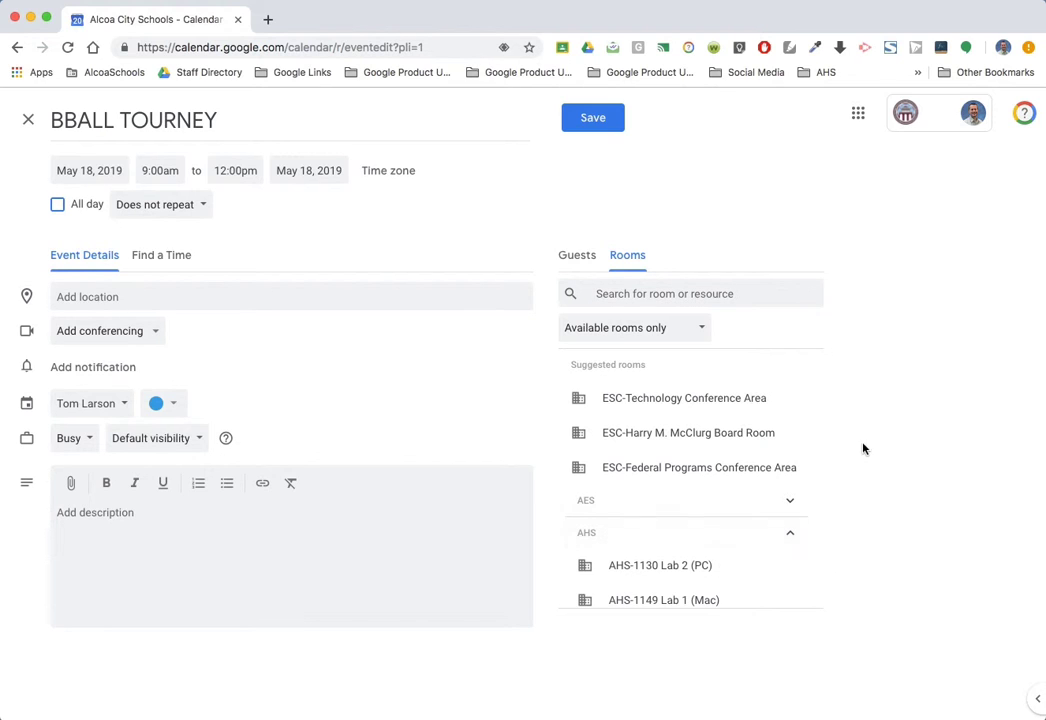
scroll(717, 557, "down", 5)
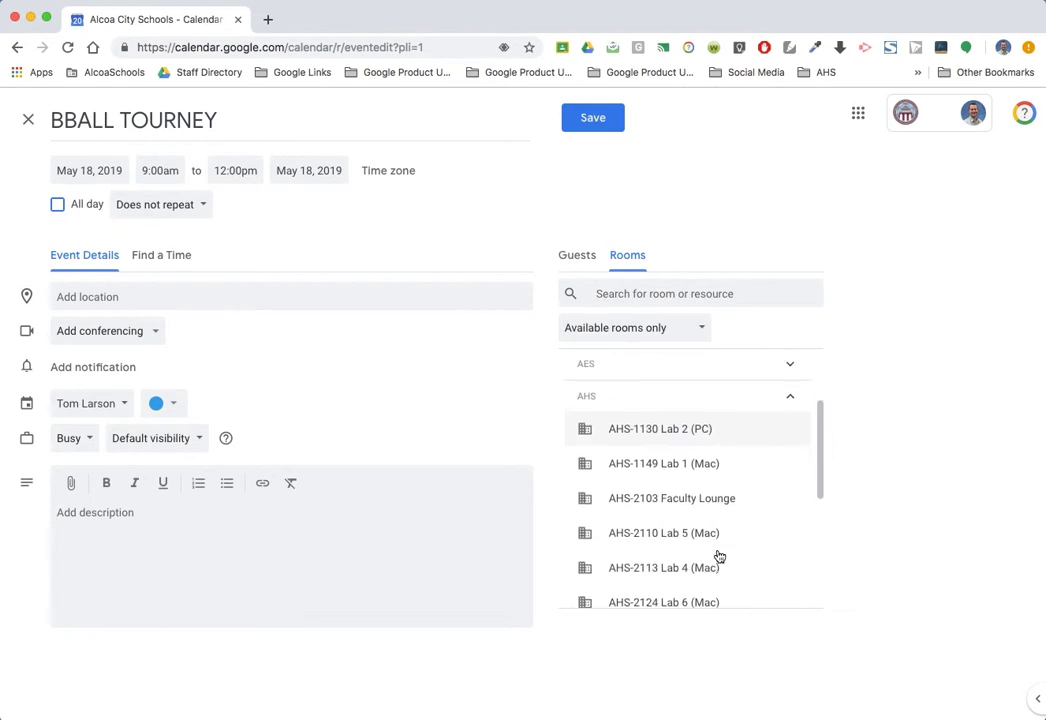
scroll(718, 556, "down", 3)
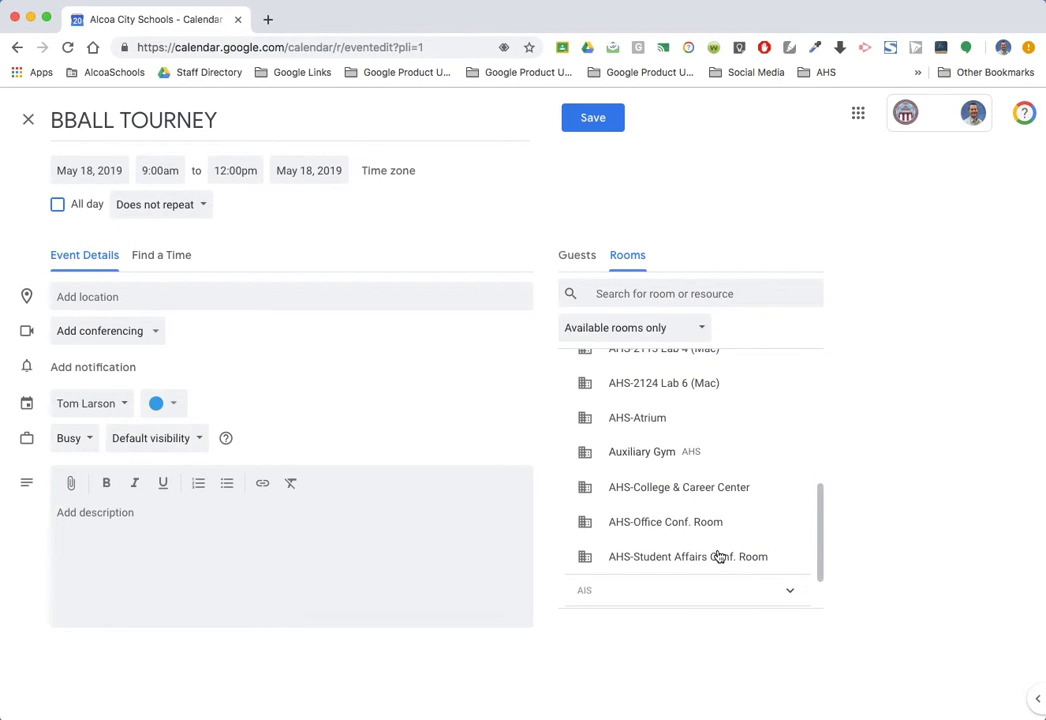
mouse_move(737, 466)
left_click_drag(820, 514, 813, 474)
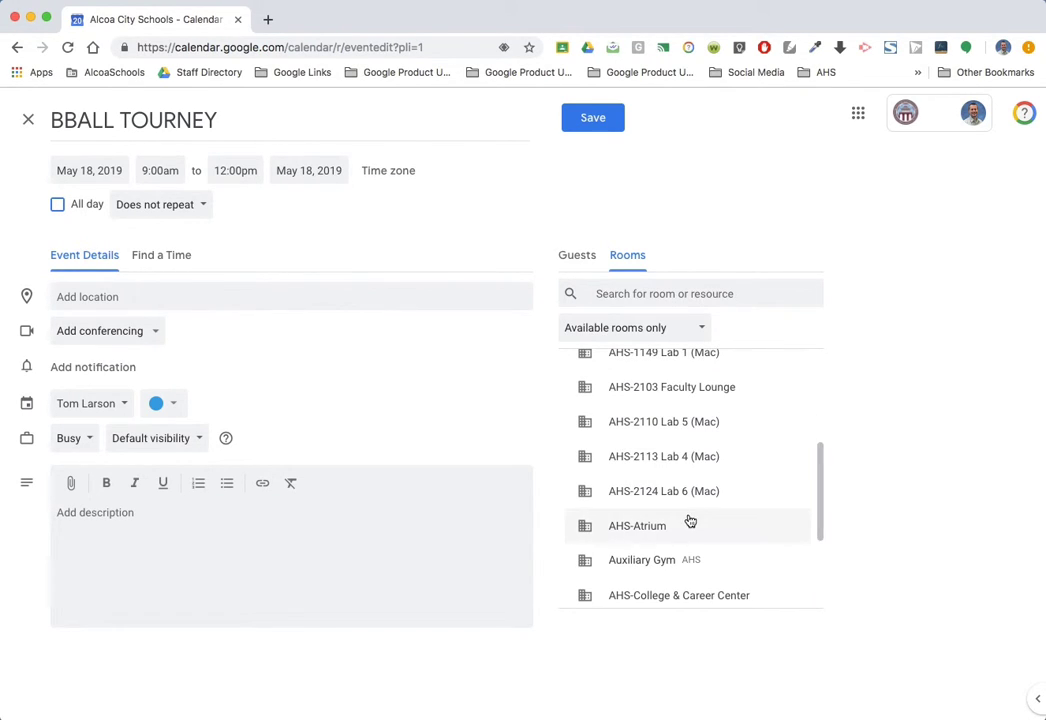
scroll(689, 521, "down", 3)
scroll(689, 521, "down", 2)
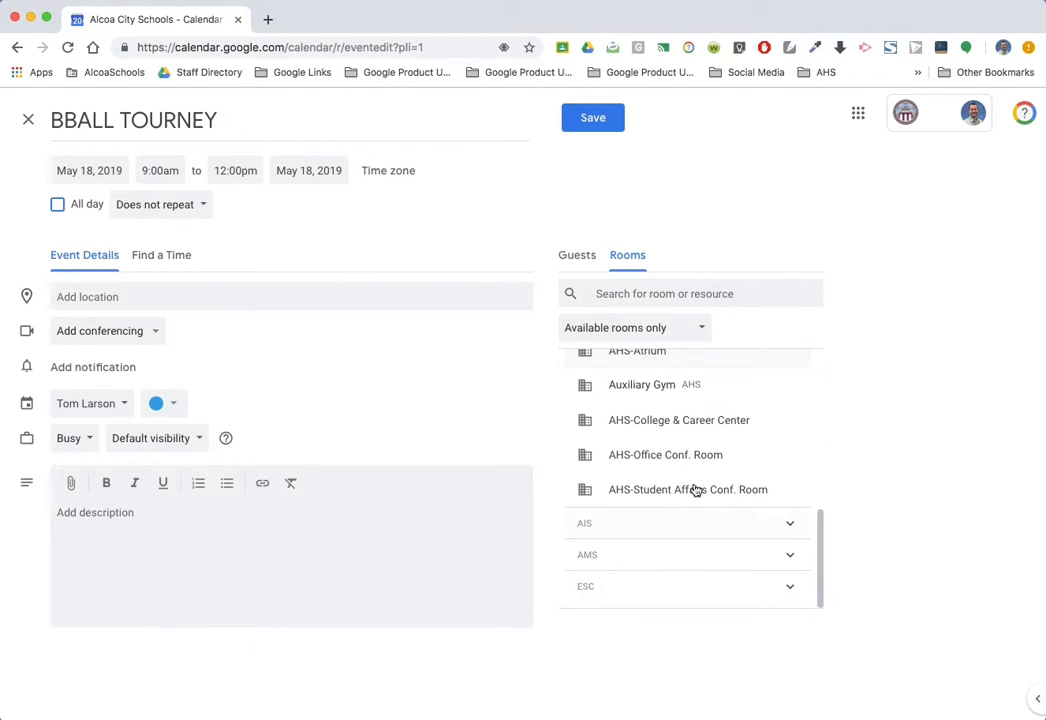
scroll(672, 418, "up", 4)
scroll(672, 418, "up", 2)
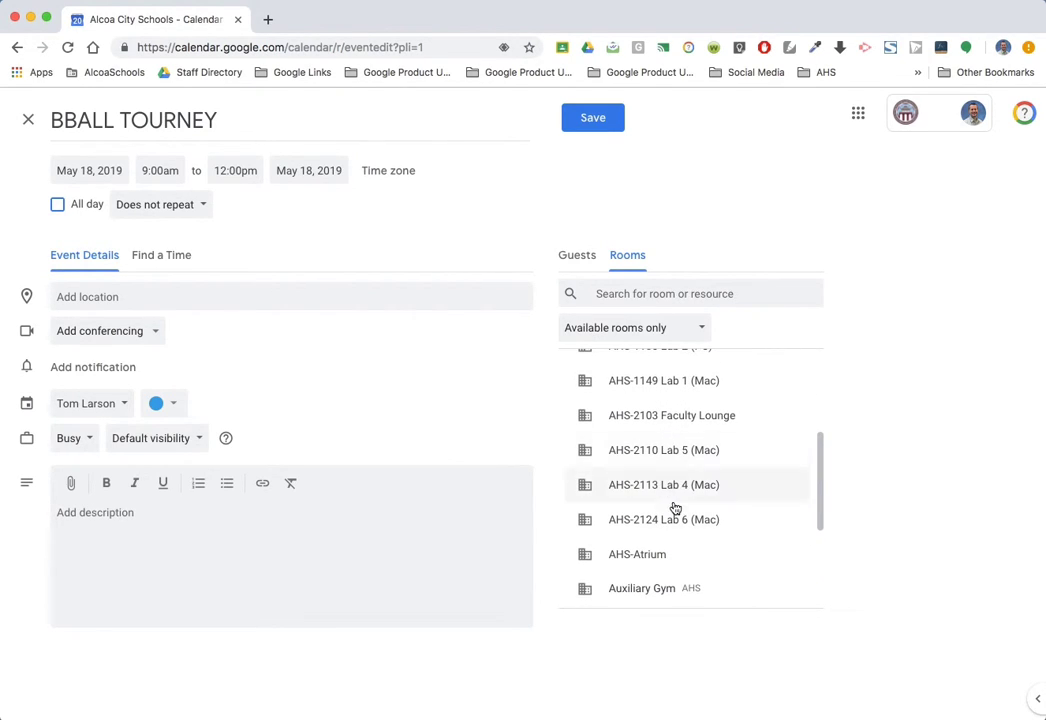
scroll(675, 508, "up", 1)
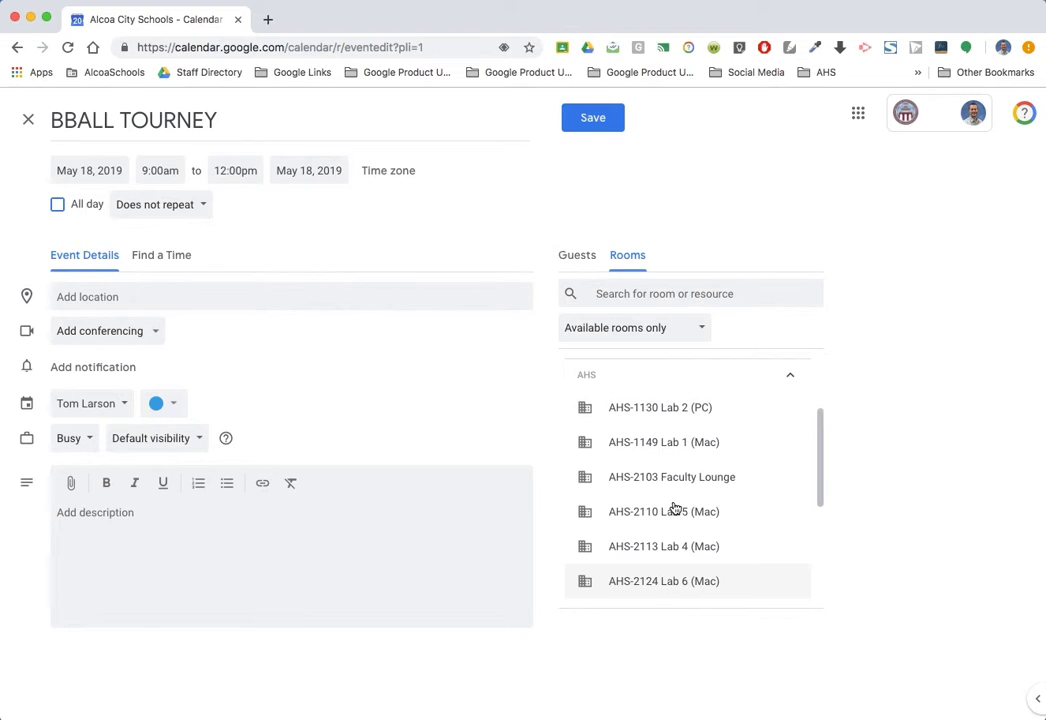
Step: Book the AHS Auxiliary Gym as the event's room and save the event
left_click_drag(818, 446, 812, 518)
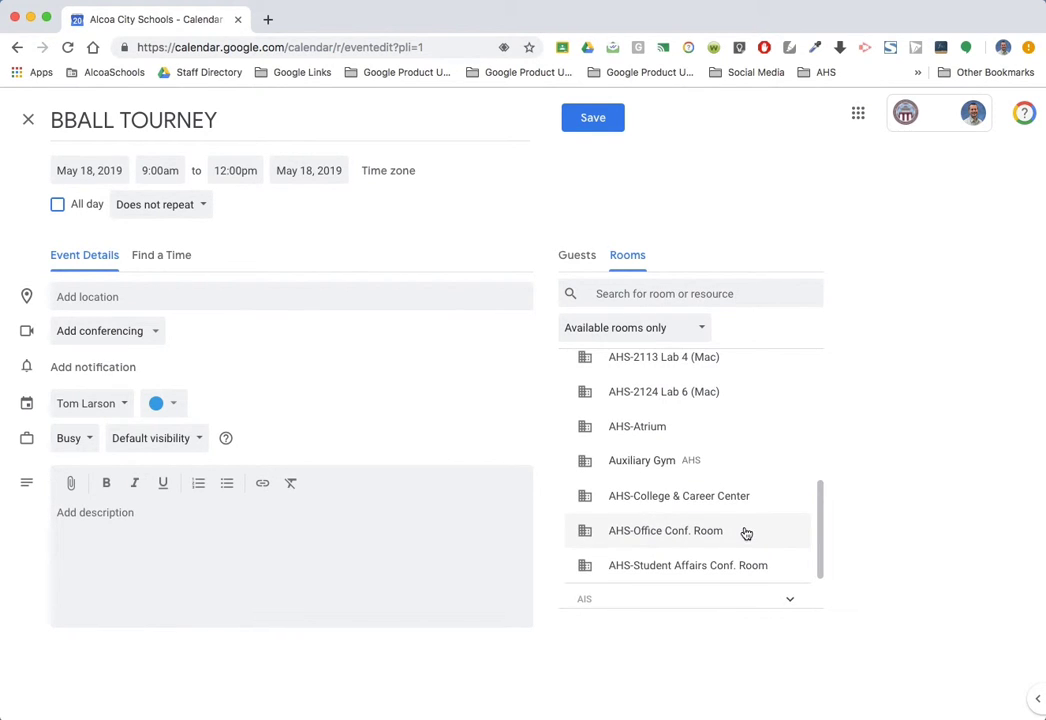
left_click_drag(822, 530, 819, 510)
mouse_move(632, 515)
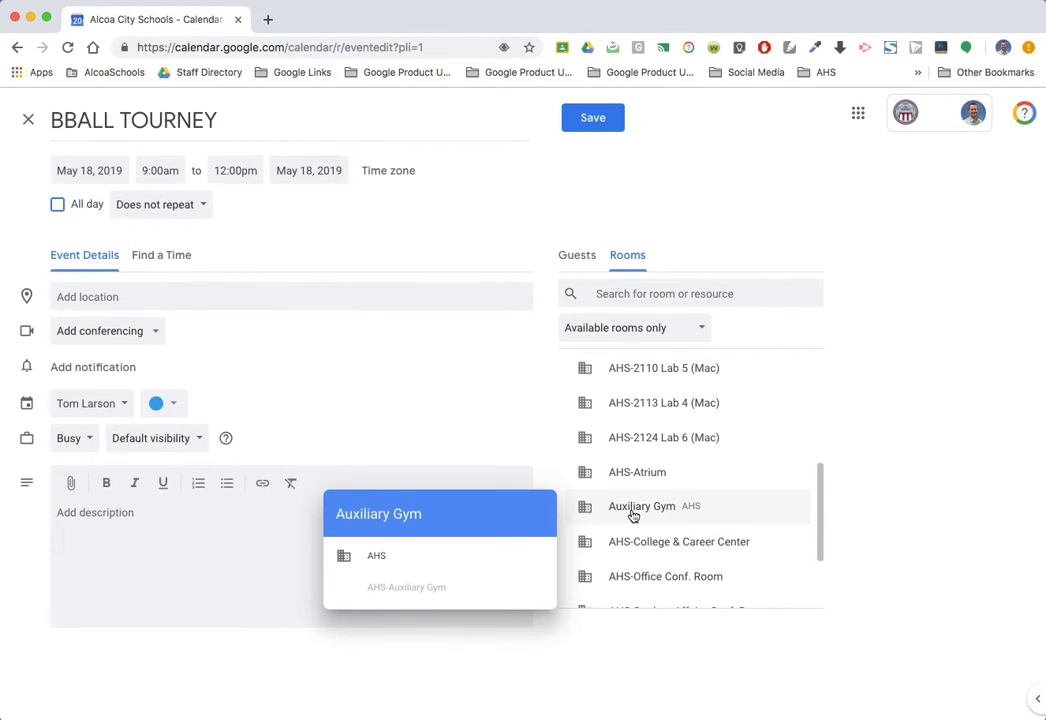
left_click(648, 513)
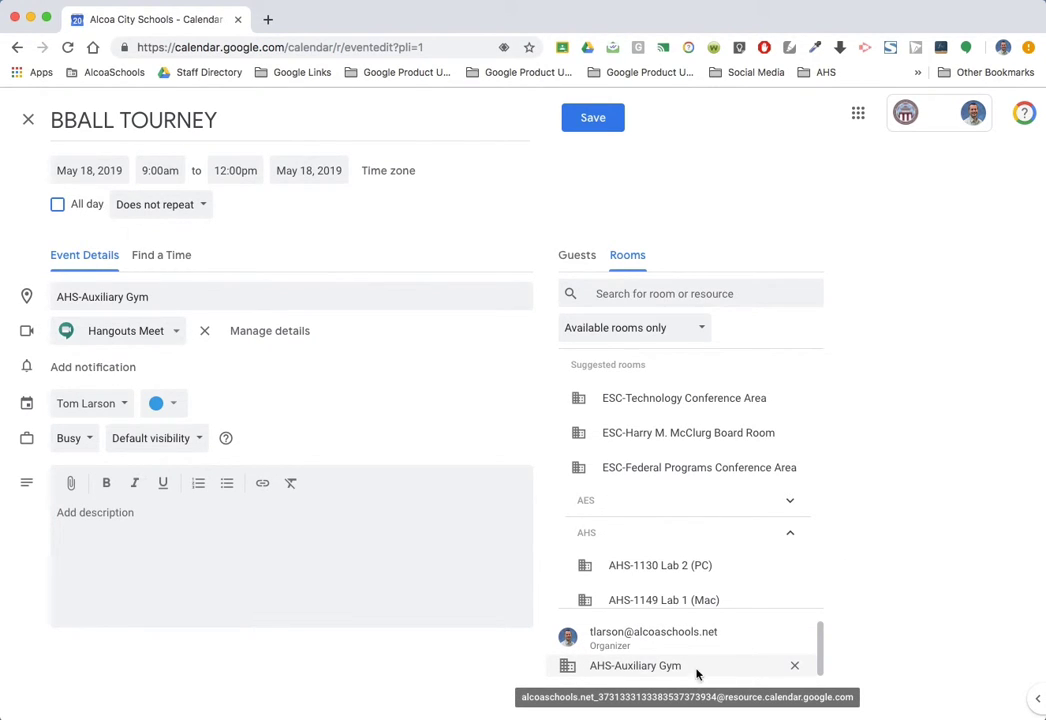
left_click(593, 119)
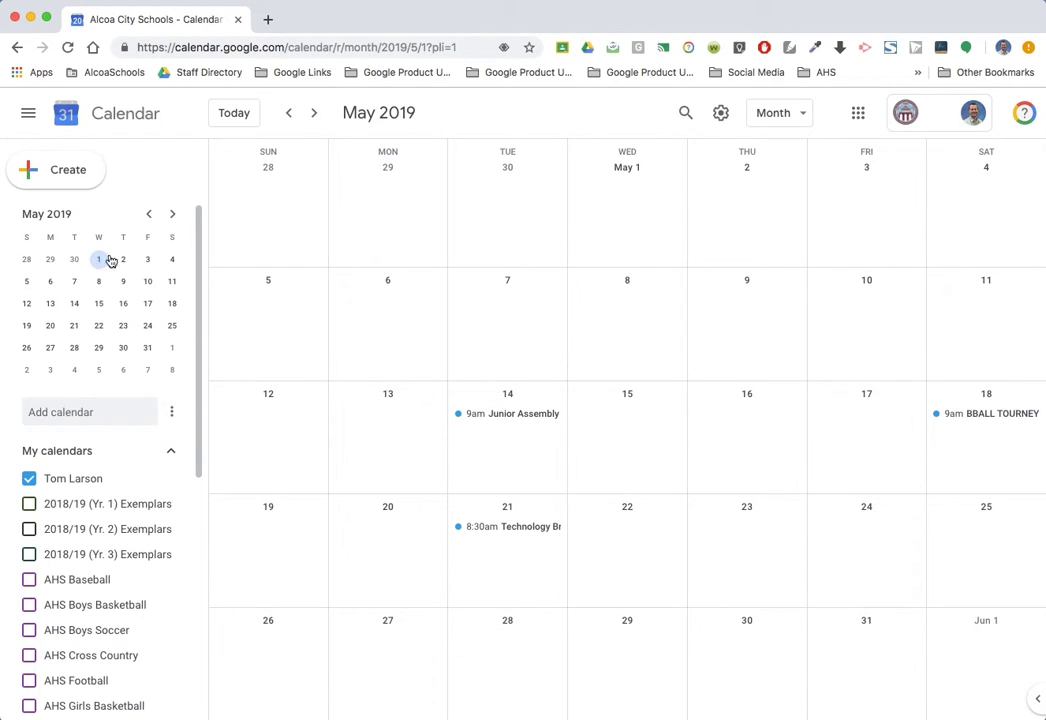
Step: Add the AHS-Competition Gym and AHS-Auxiliary Gym resource calendars, and return to the month view
left_click(171, 414)
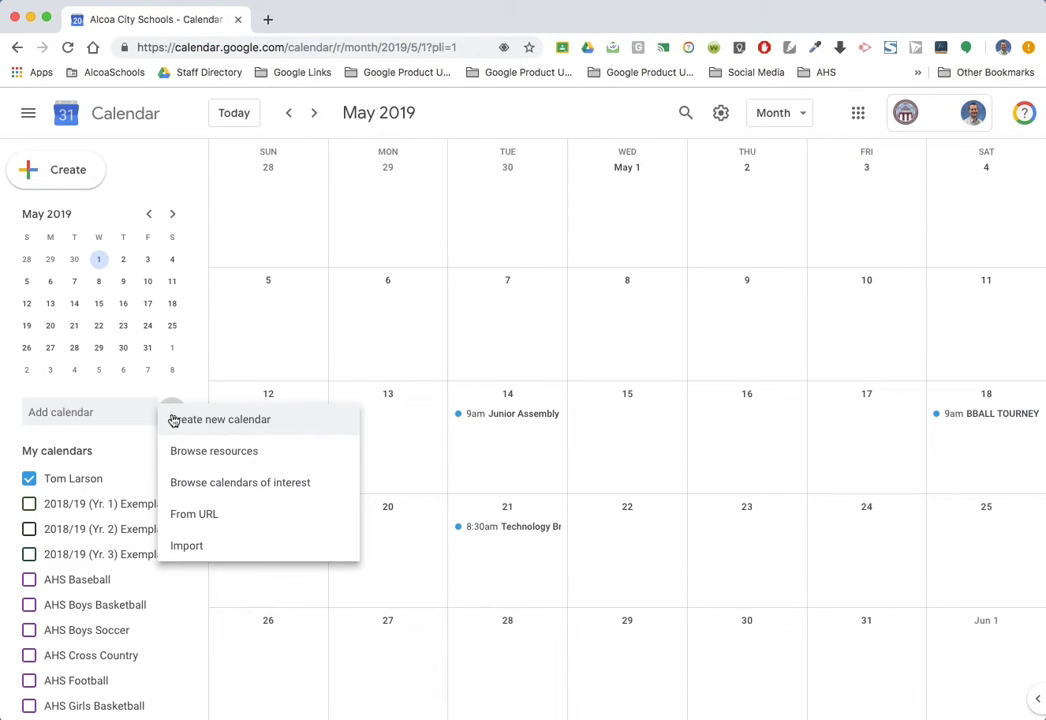
left_click(200, 452)
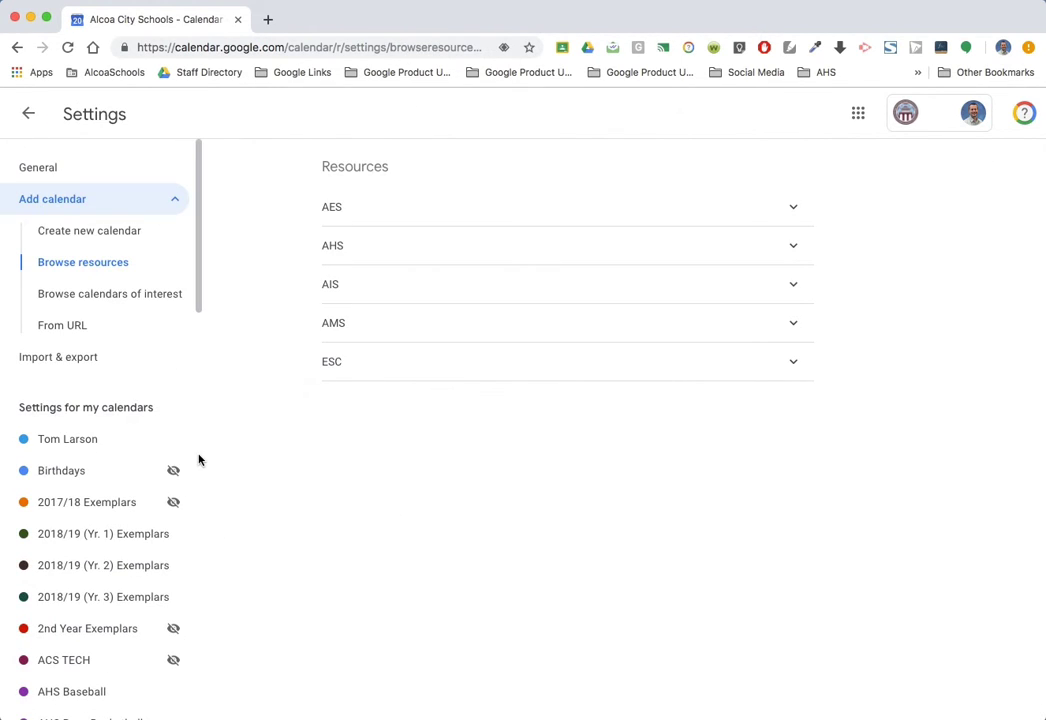
left_click(370, 246)
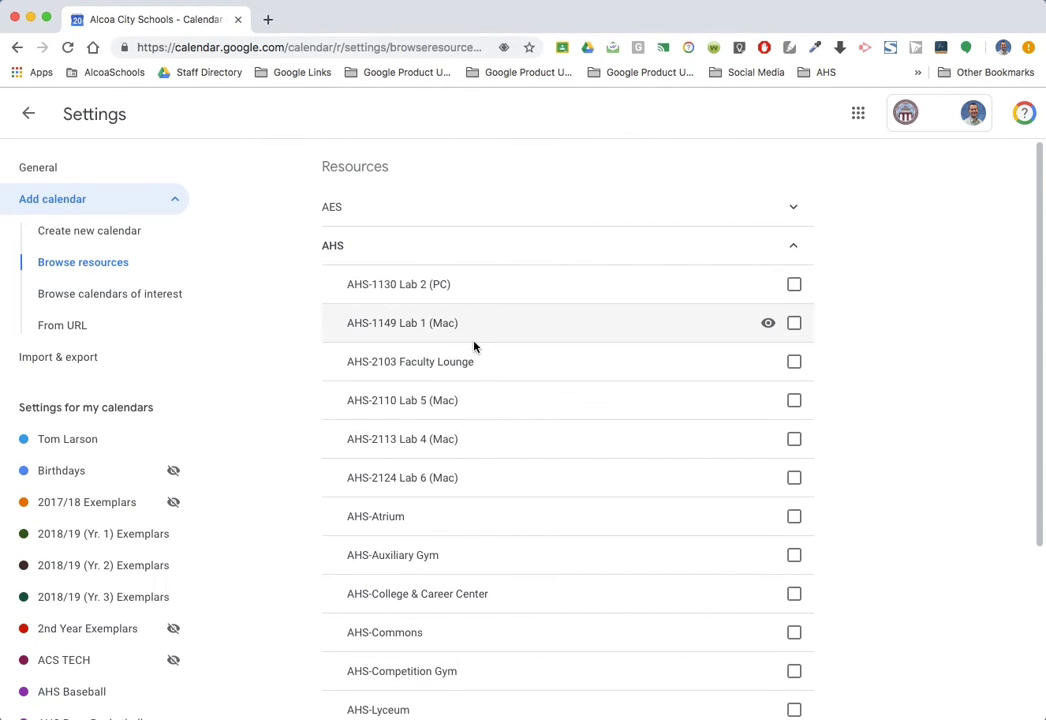
scroll(474, 347, "down", 3)
scroll(474, 347, "up", 3)
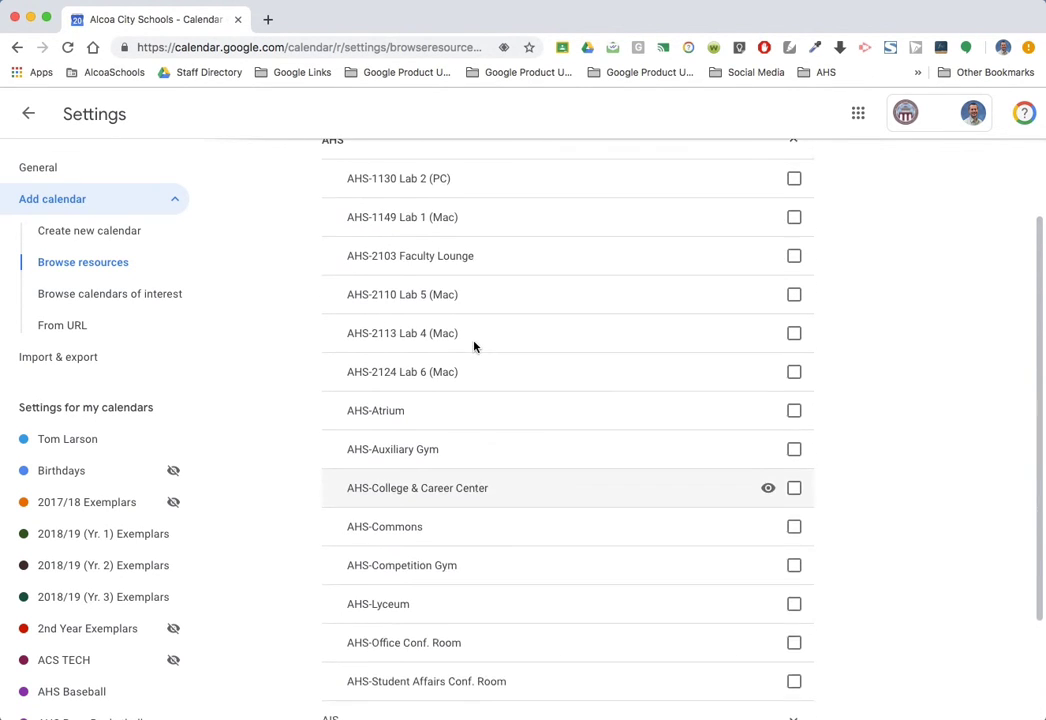
scroll(474, 347, "down", 2)
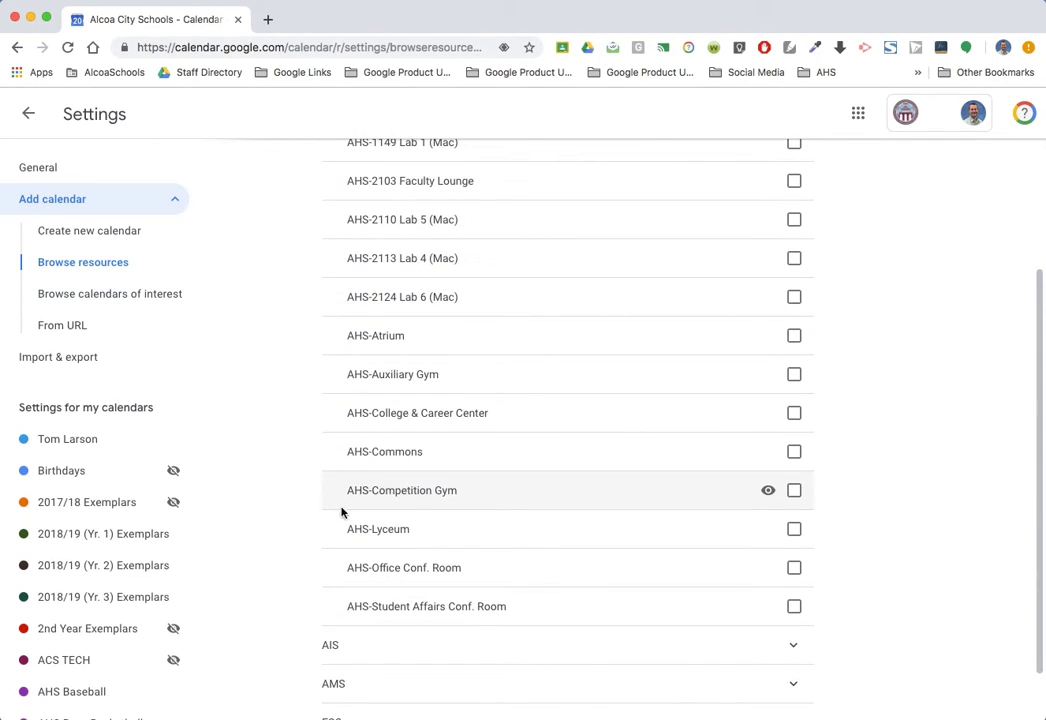
left_click(794, 491)
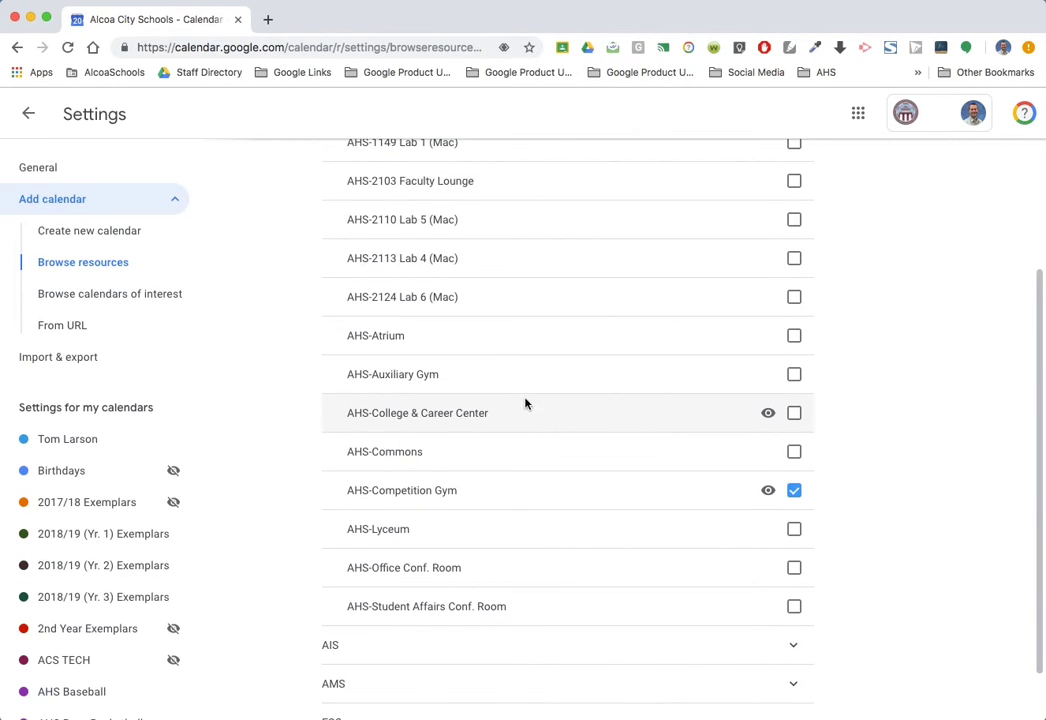
left_click(793, 376)
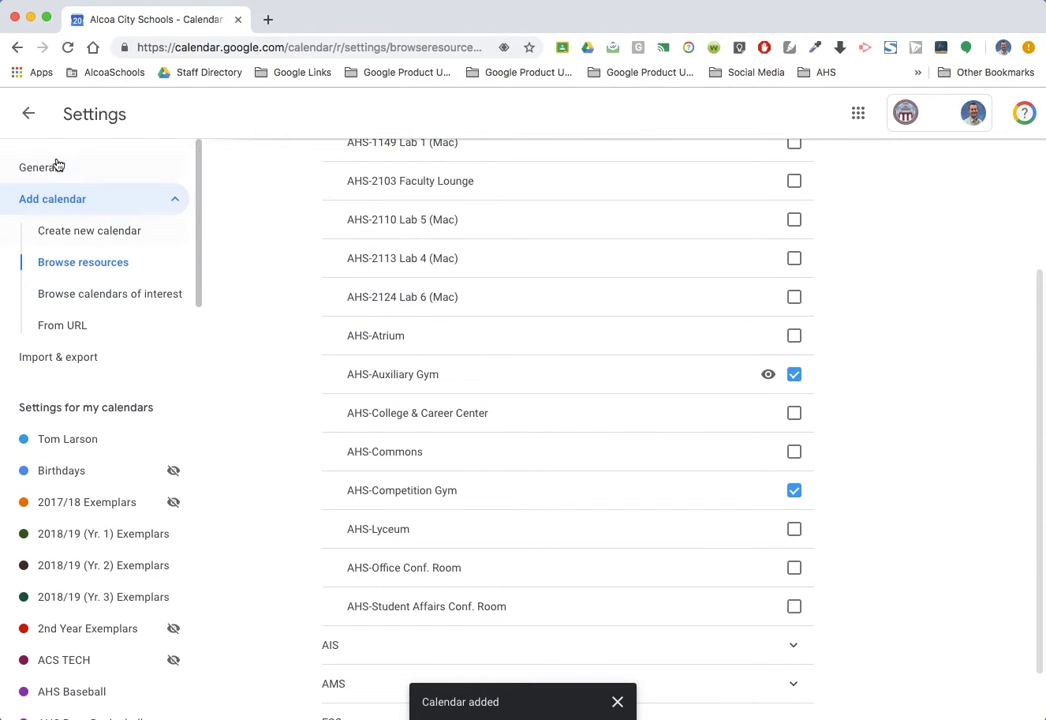
left_click(28, 114)
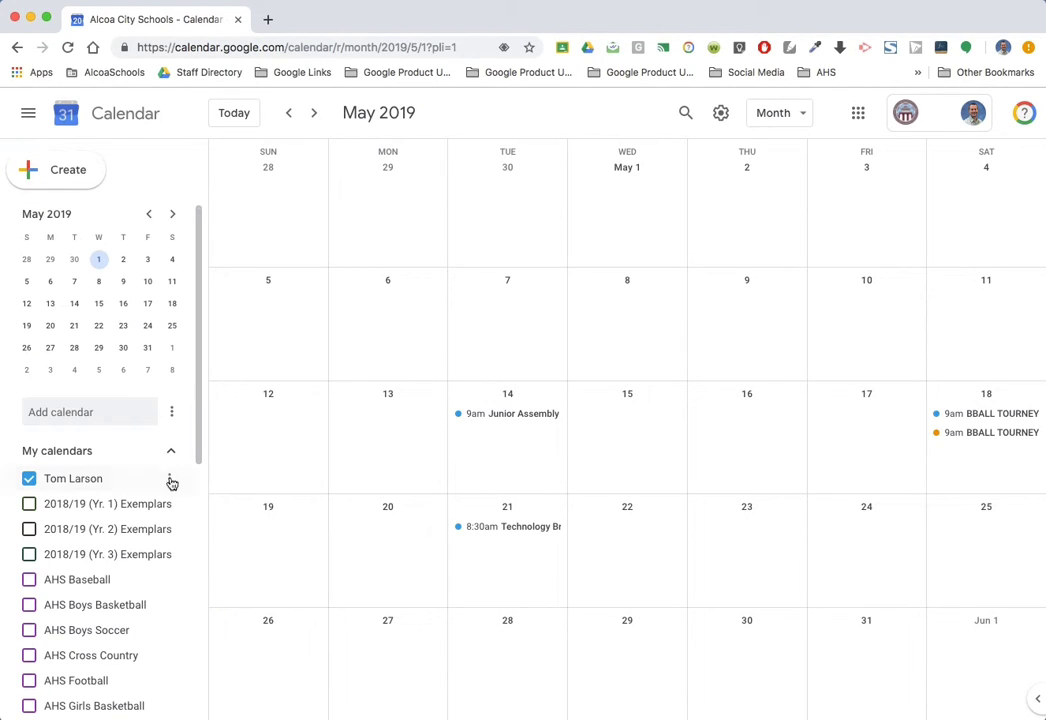
Step: Check the added gym calendars in the calendar list and look through their bookings for April, May and June 2019
scroll(180, 497, "down", 5)
scroll(181, 497, "down", 2)
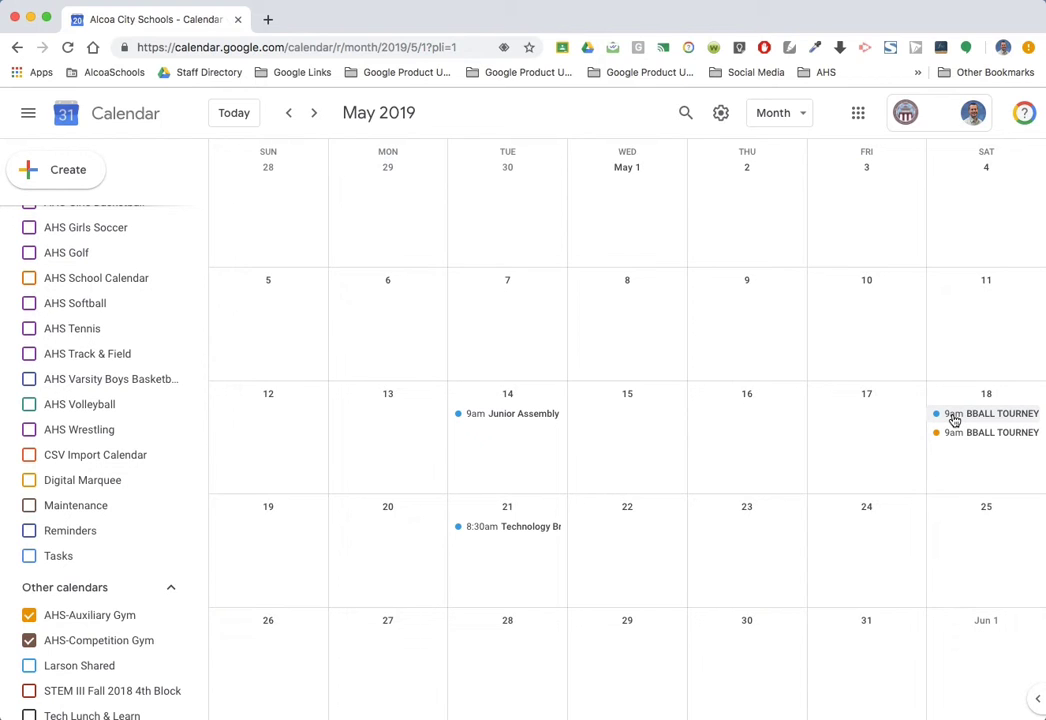
key("k")
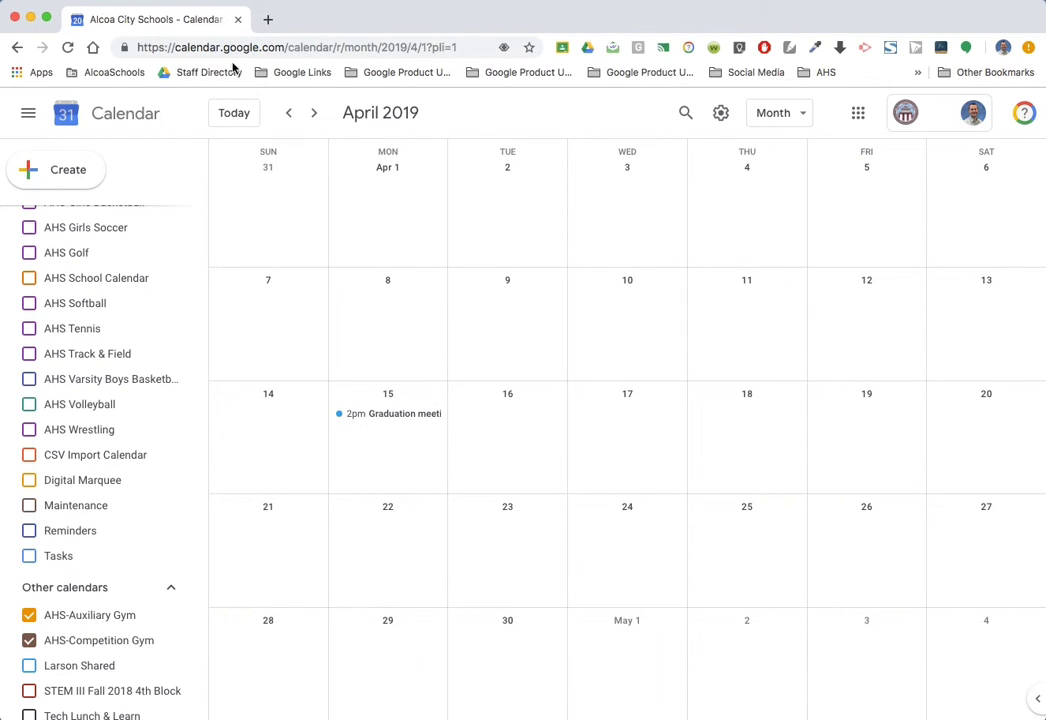
left_click(316, 115)
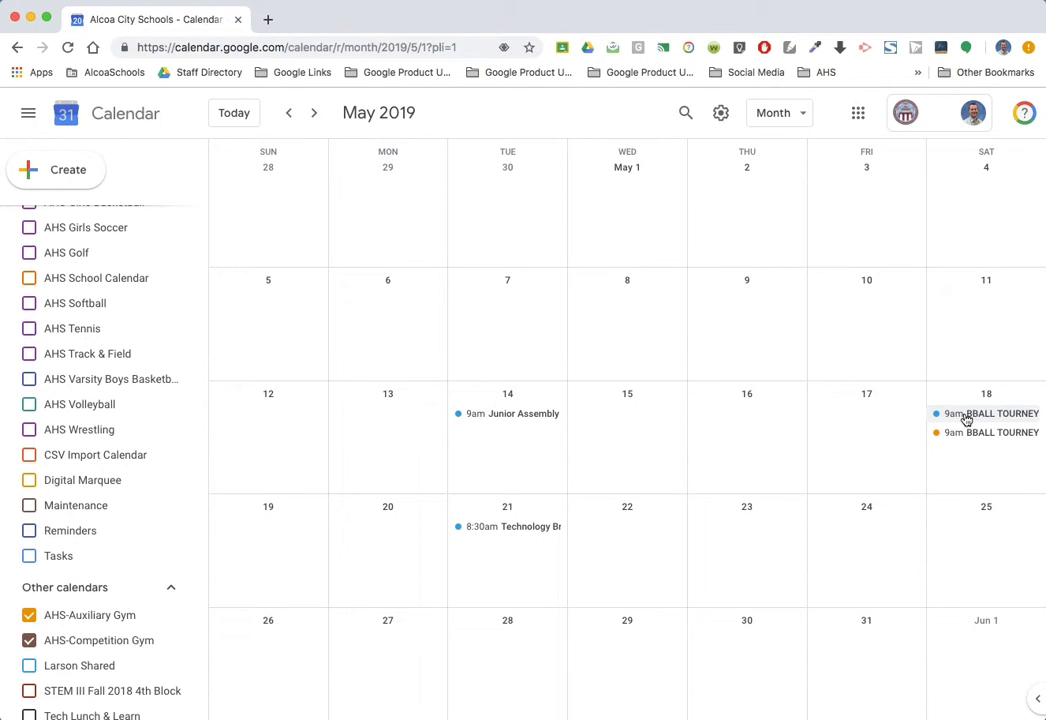
key("j")
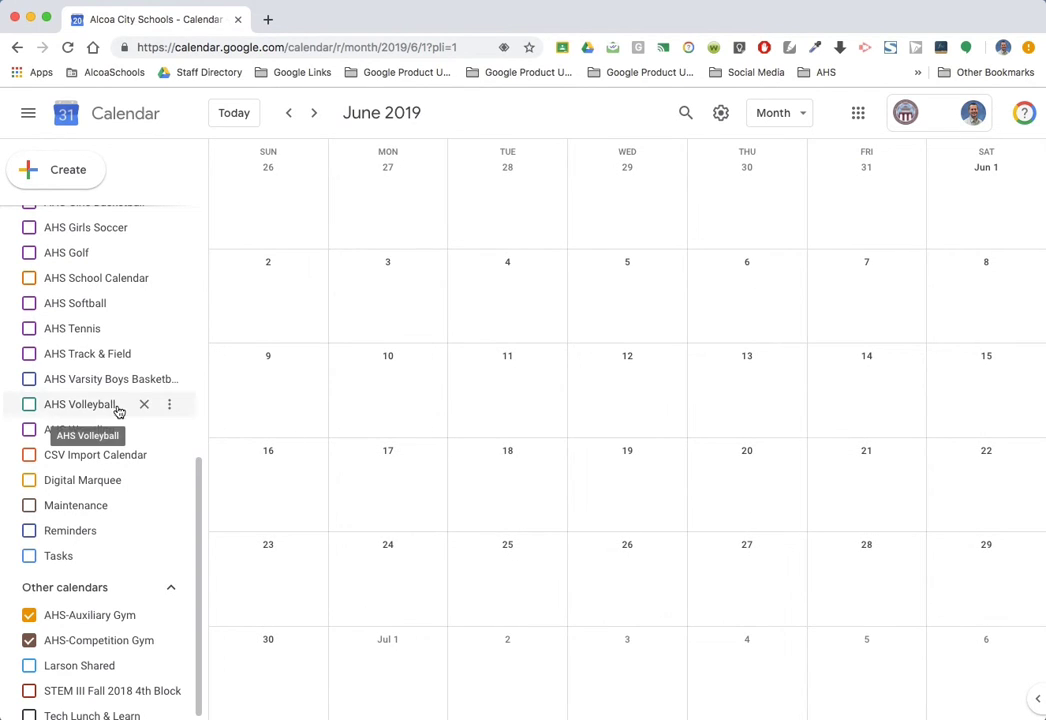
Step: Look over the personal and gym calendars in the calendar list and compare the gym bookings for June and May 2019
scroll(117, 411, "up", 5)
left_click(29, 263)
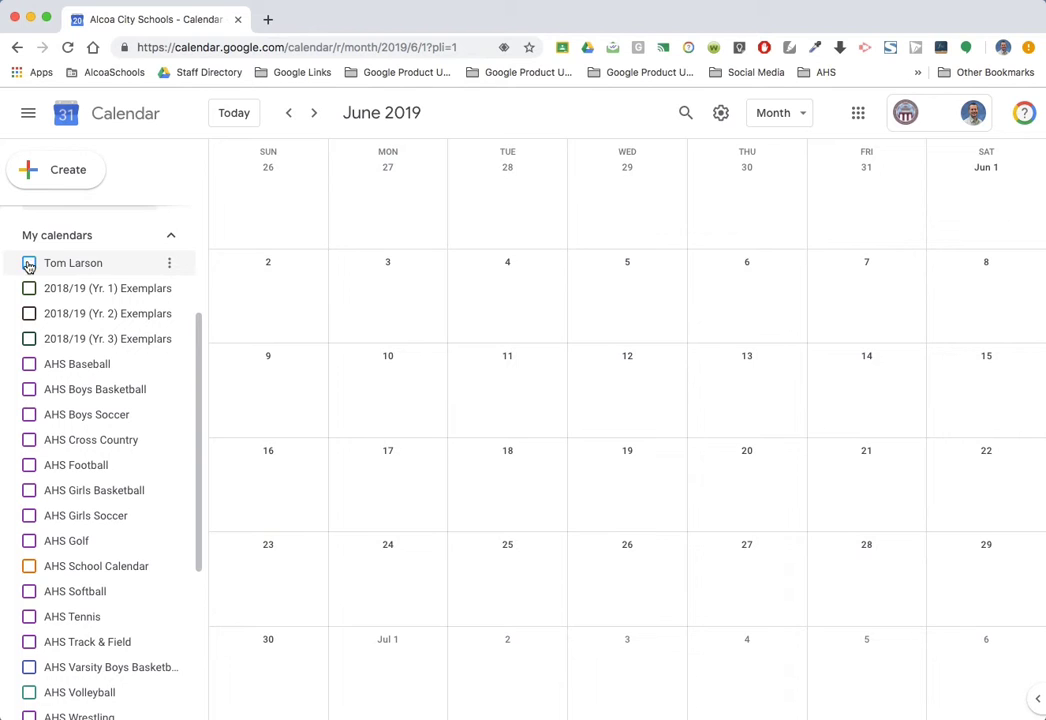
scroll(137, 512, "down", 5)
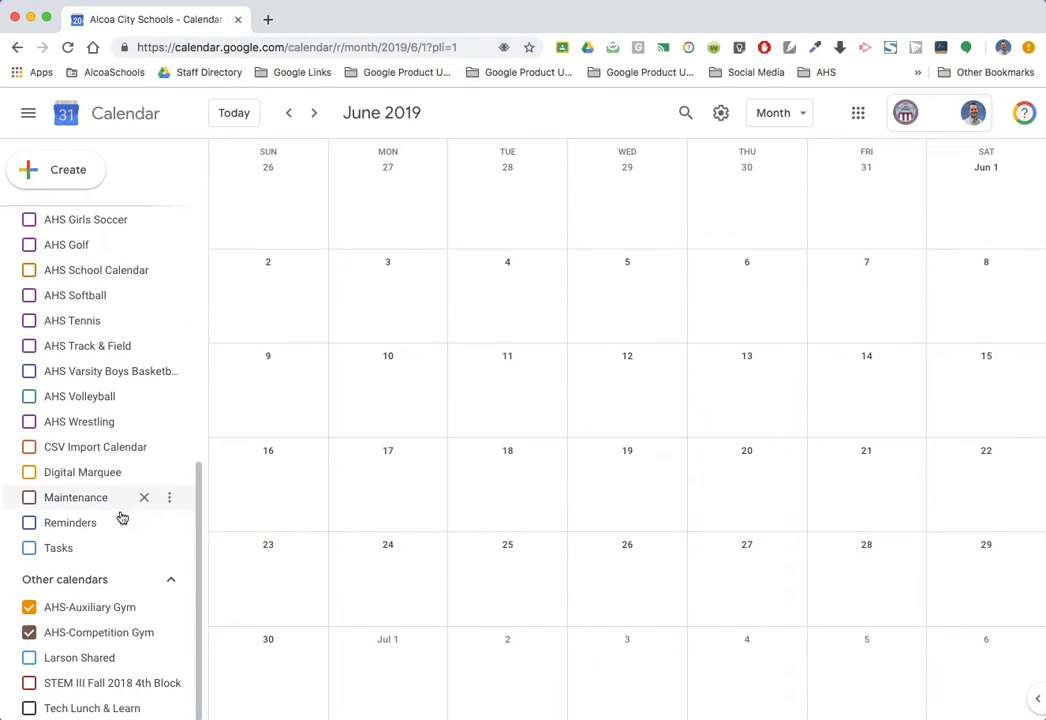
scroll(110, 358, "up", 1)
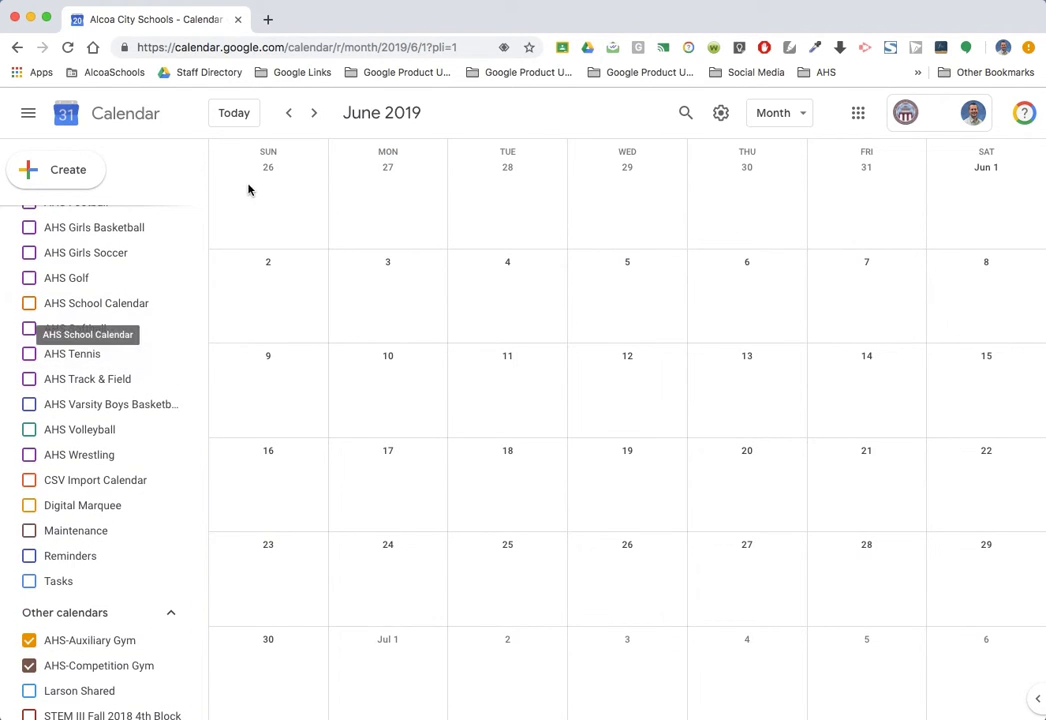
left_click(291, 113)
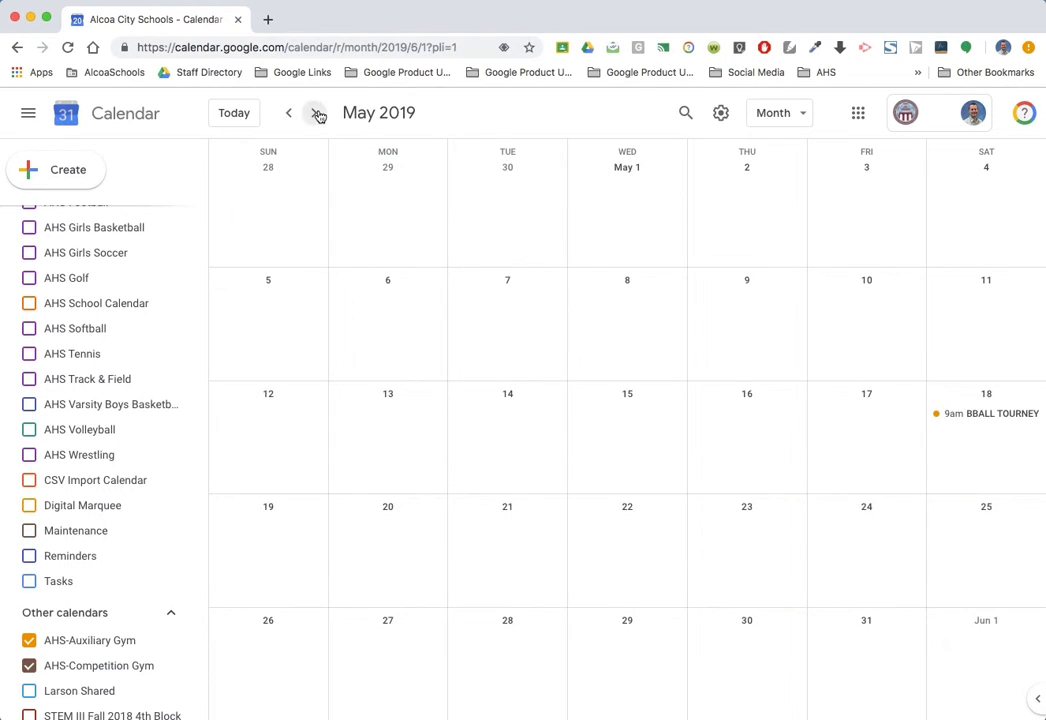
left_click(315, 113)
left_click(289, 113)
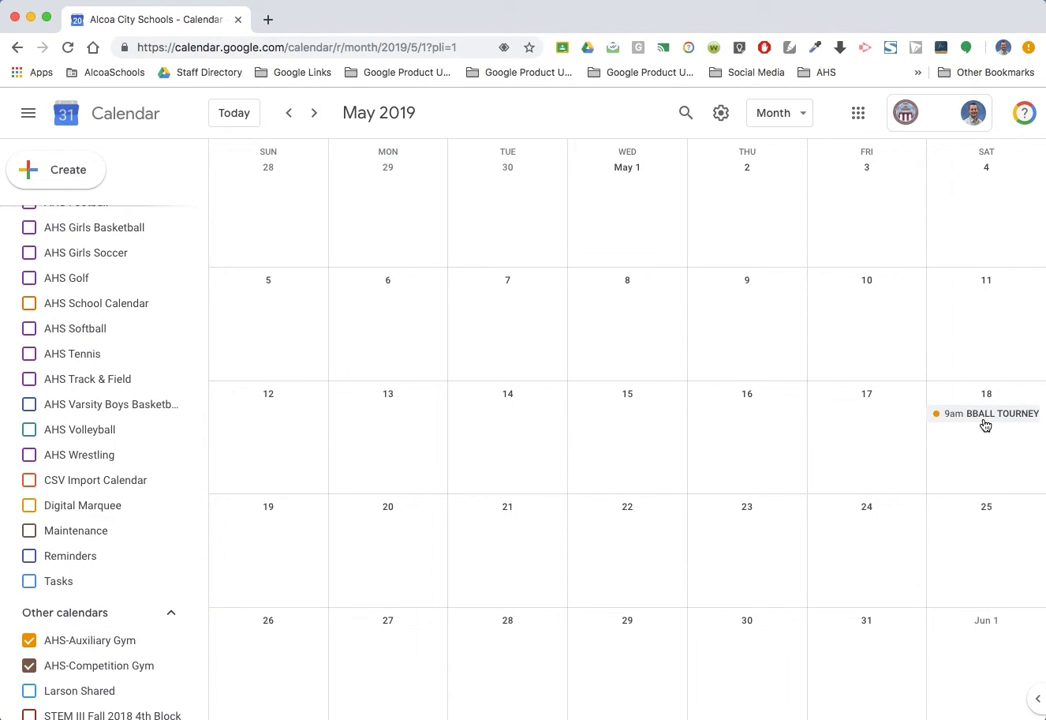
Step: Start an all-day event on May 25, 2019, examine the AHS rooms available for it, and close the event without saving
left_click(966, 537)
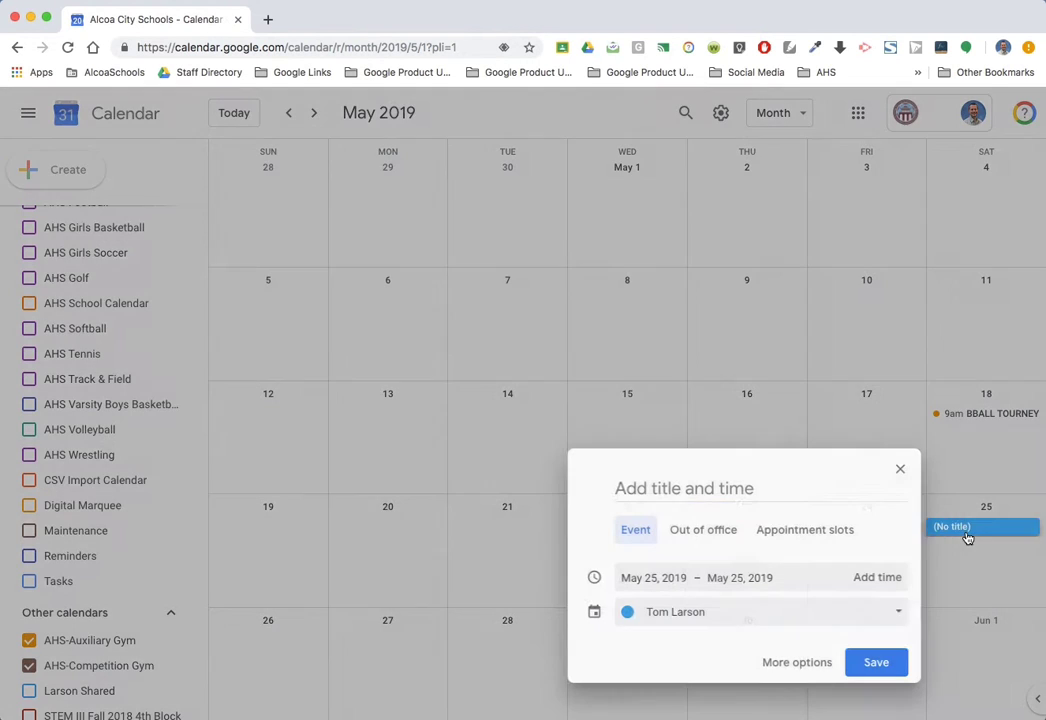
left_click(795, 663)
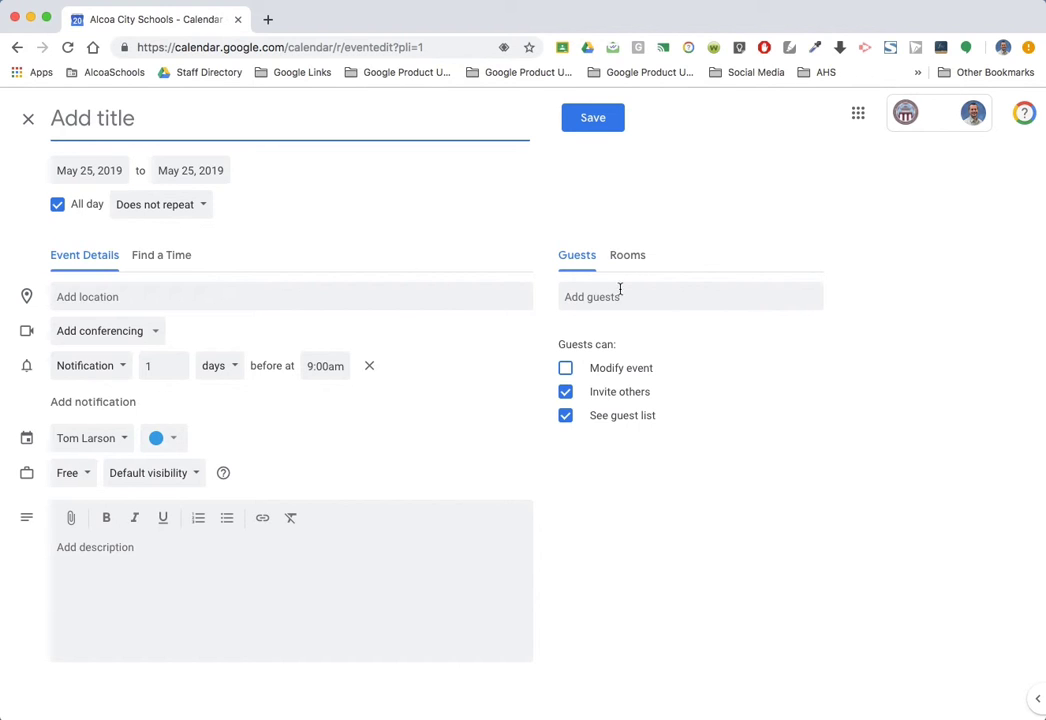
left_click(626, 257)
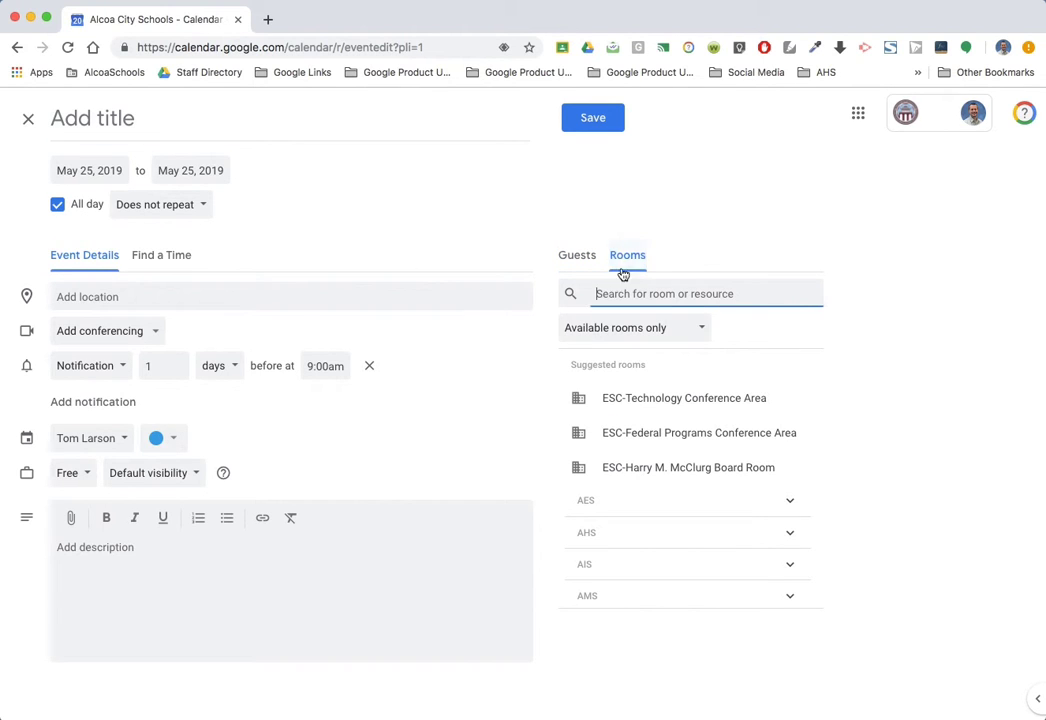
left_click(598, 535)
scroll(689, 530, "down", 2)
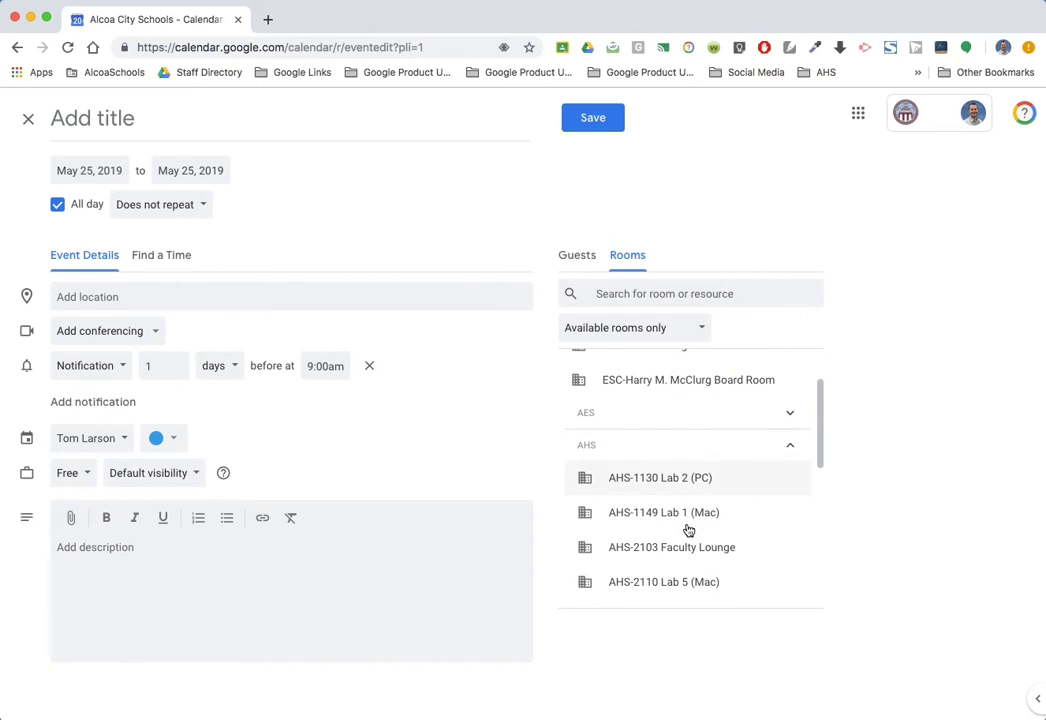
scroll(633, 488, "down", 3)
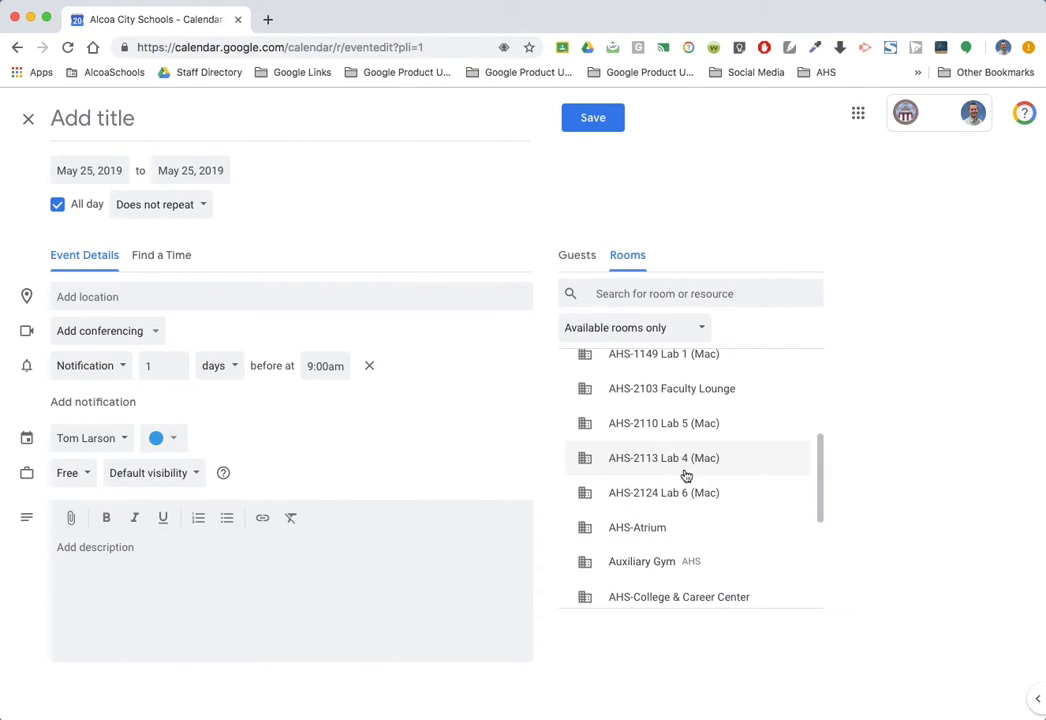
left_click(28, 119)
Step: Check the gym entries under Other calendars and view the adjacent month's bookings before returning to May 2019
scroll(128, 497, "down", 1)
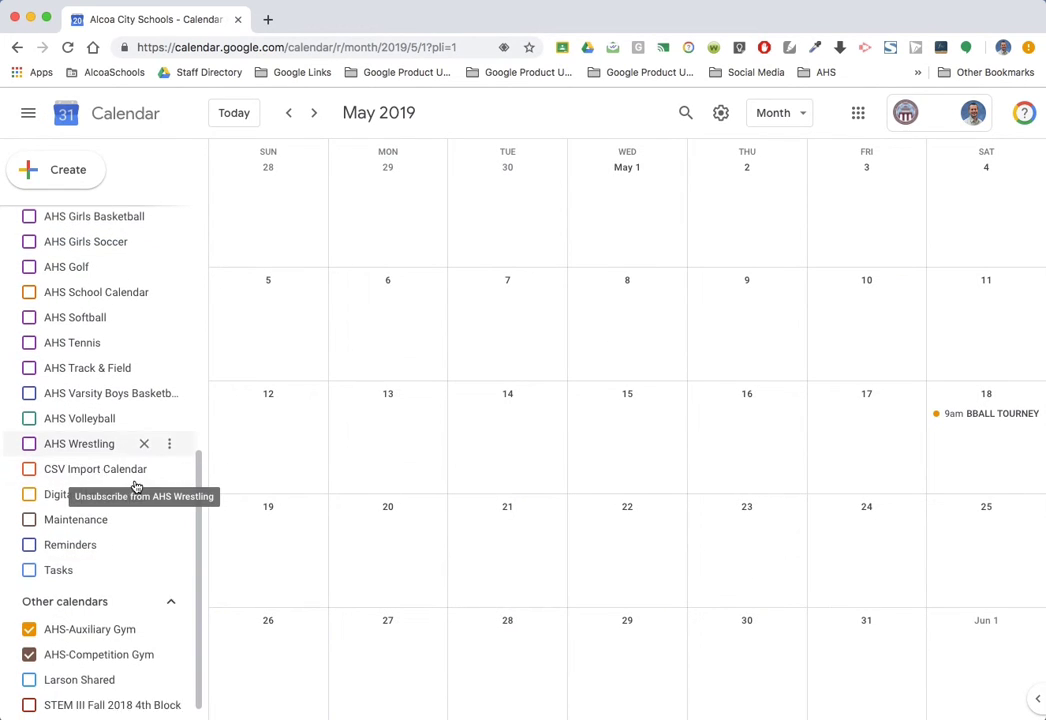
scroll(135, 486, "down", 1)
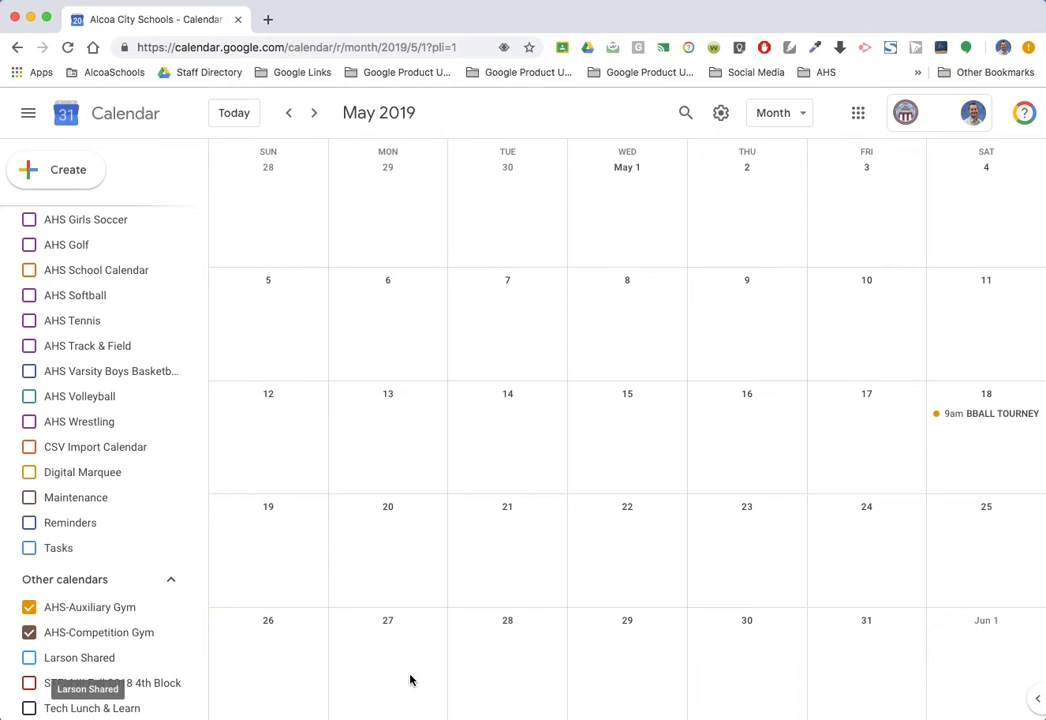
left_click(289, 112)
left_click(316, 114)
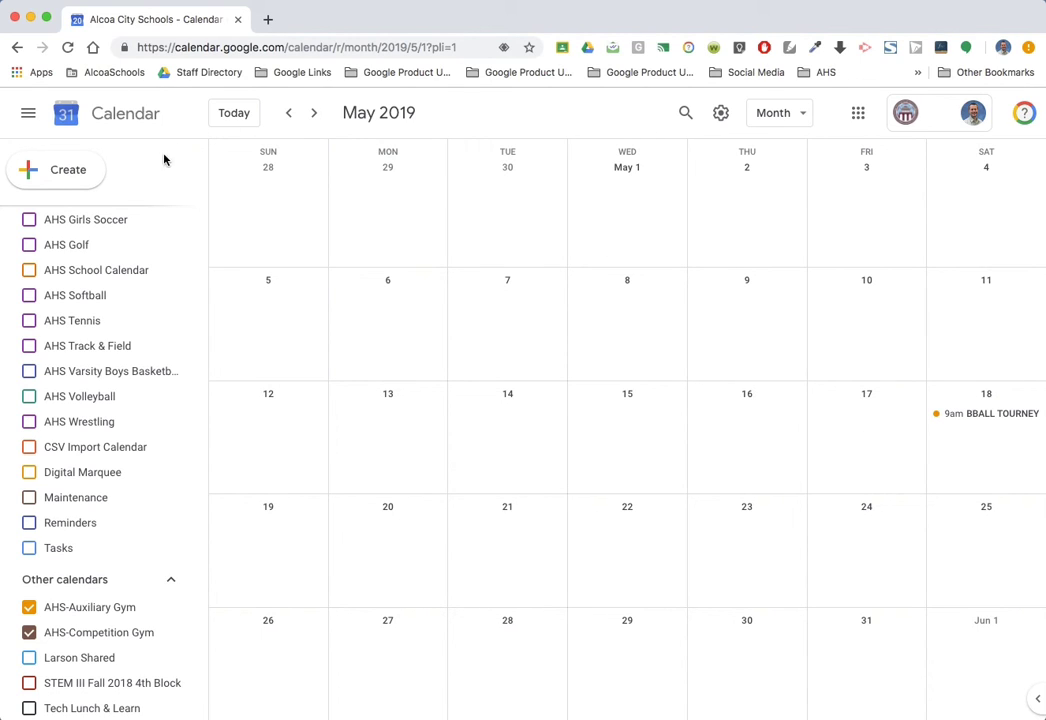
Step: View the gym calendars in the week layout, and return to the month layout for May 2019
left_click(802, 119)
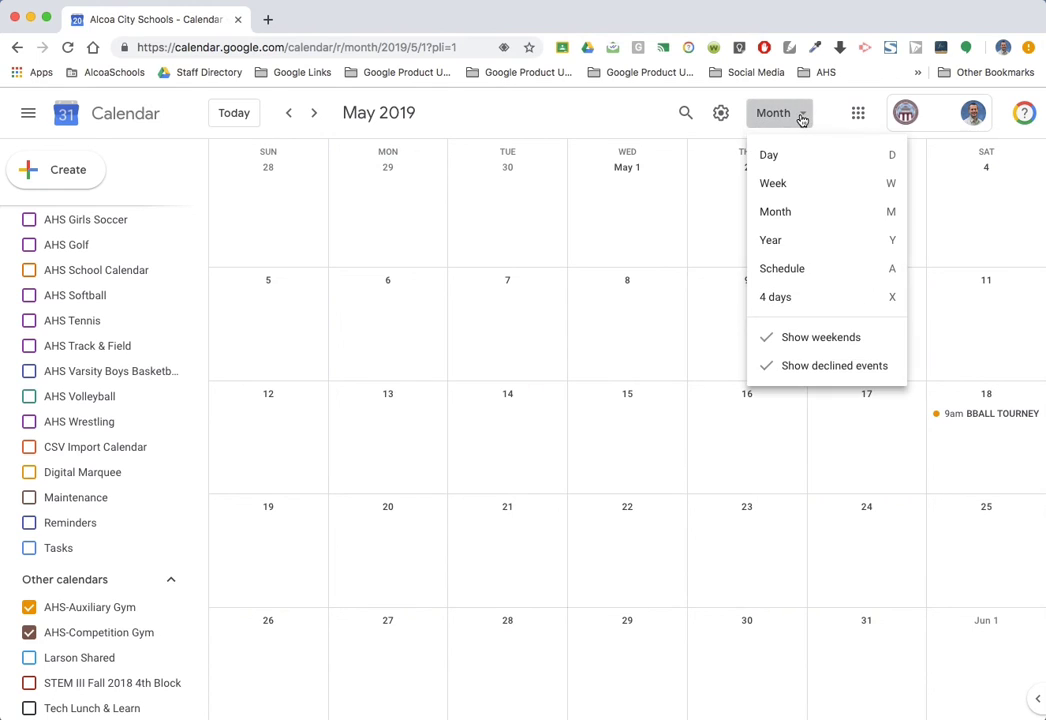
left_click(775, 186)
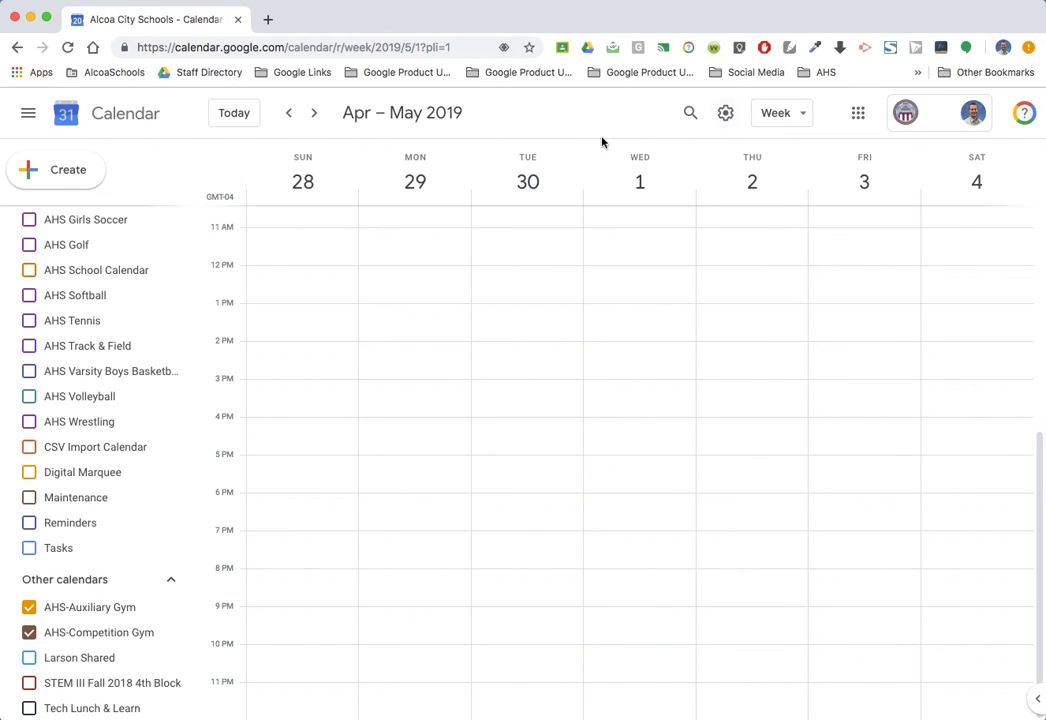
left_click(797, 114)
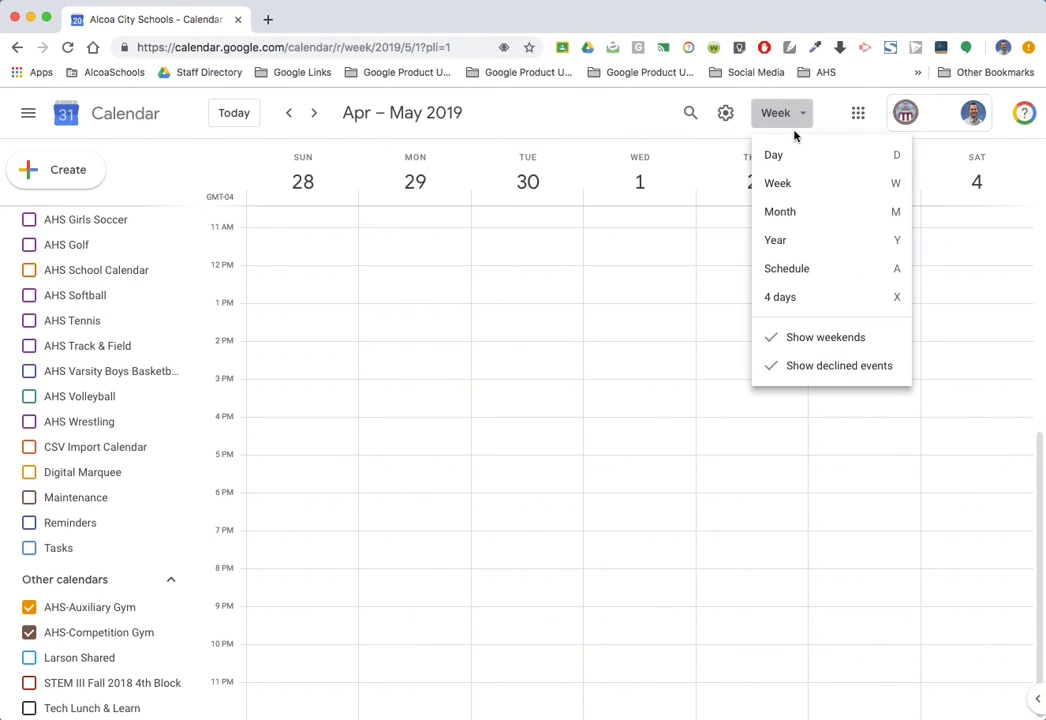
left_click(775, 215)
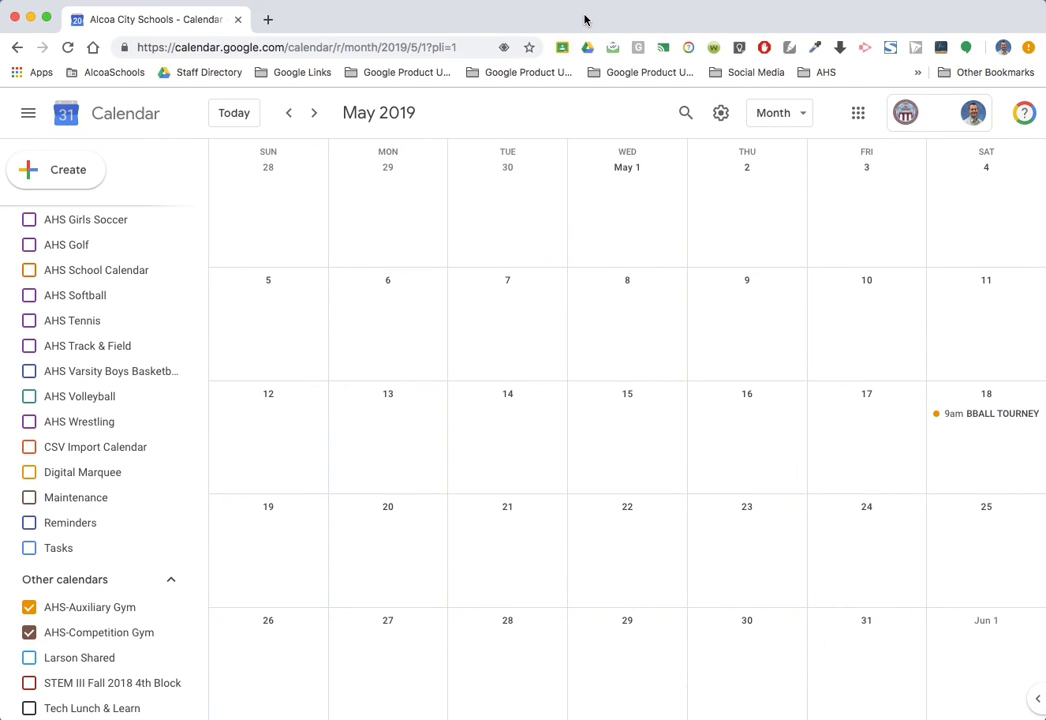